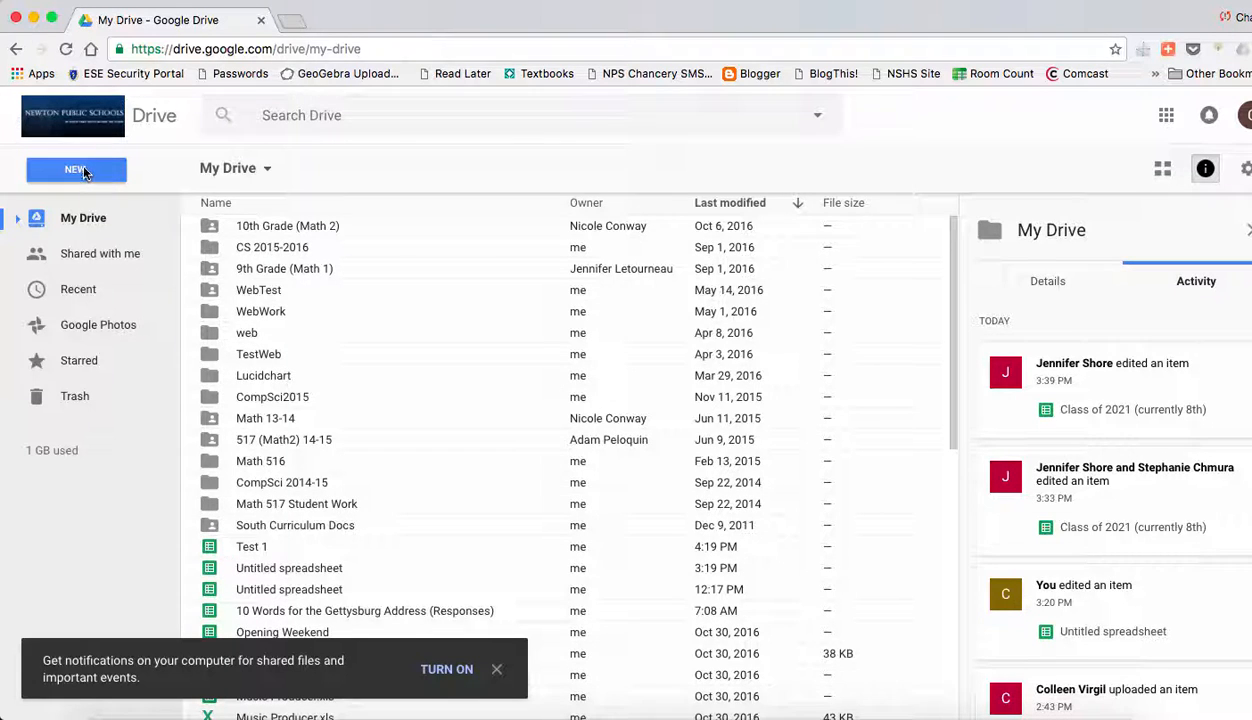
- Create a new Google Sheets spreadsheet in My Drive and name it Sales 2016
left_click(82, 170)
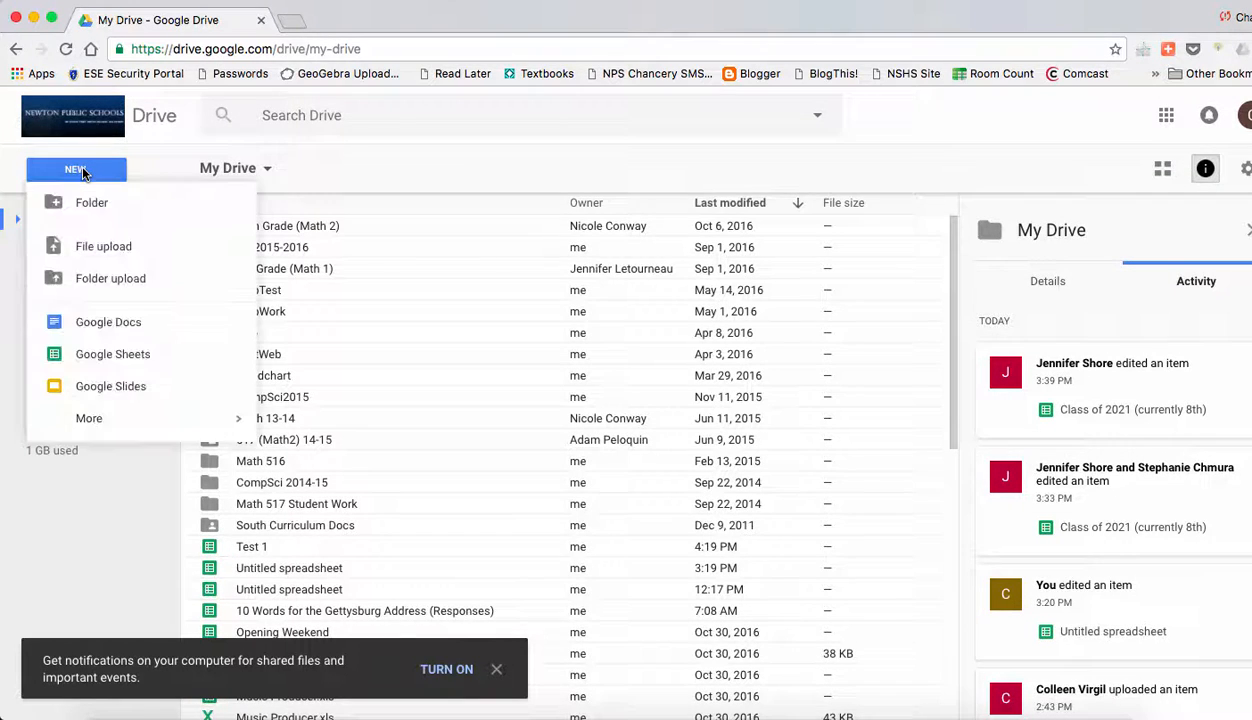
left_click(113, 357)
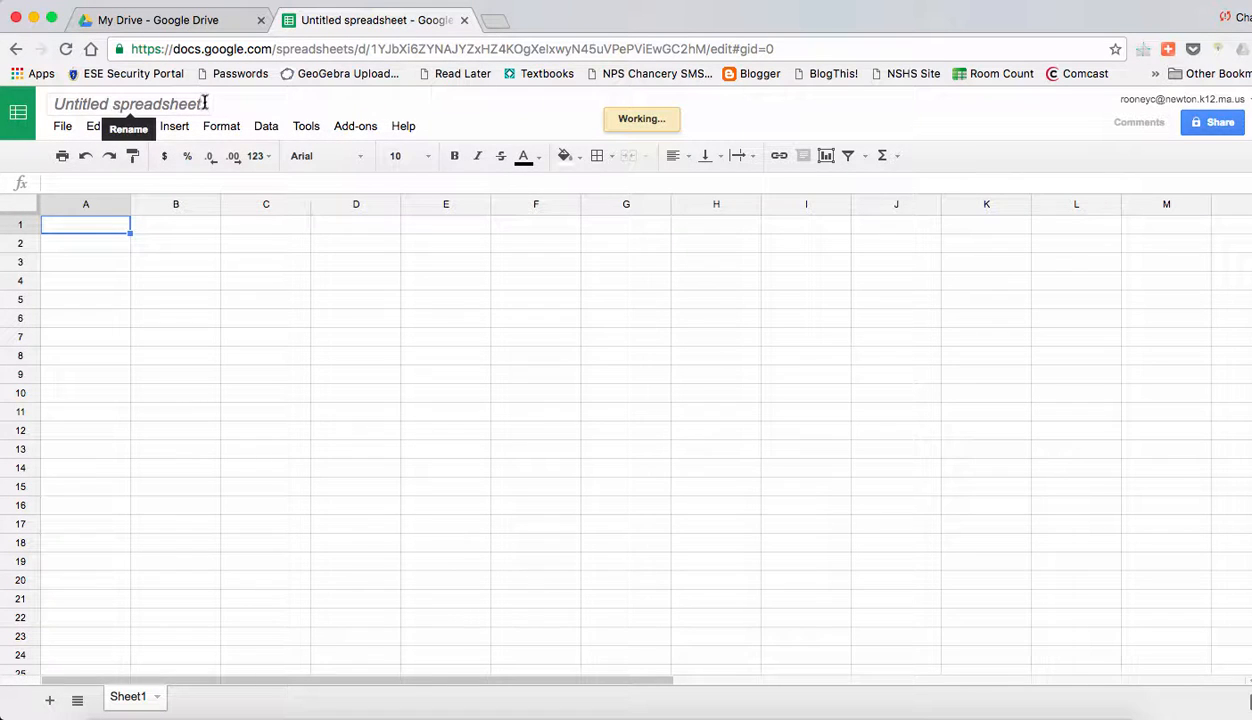
left_click(76, 97)
left_click_drag(66, 99, 213, 110)
type("S")
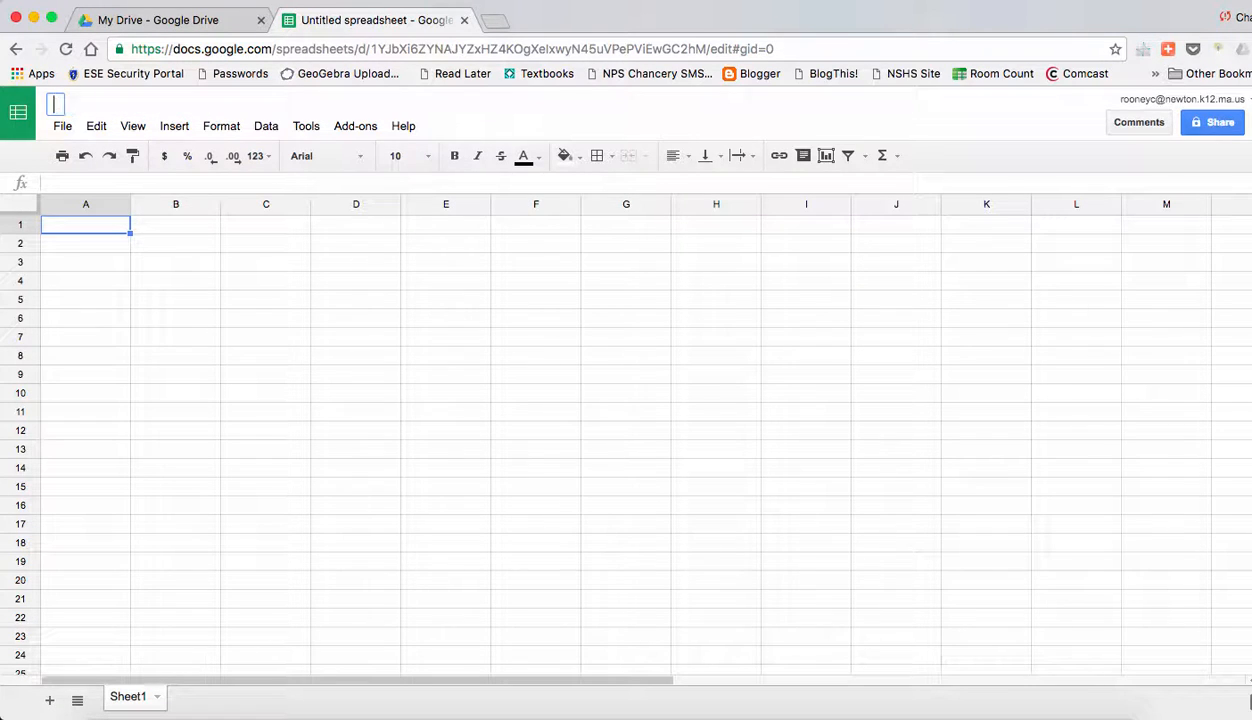
type("ales ")
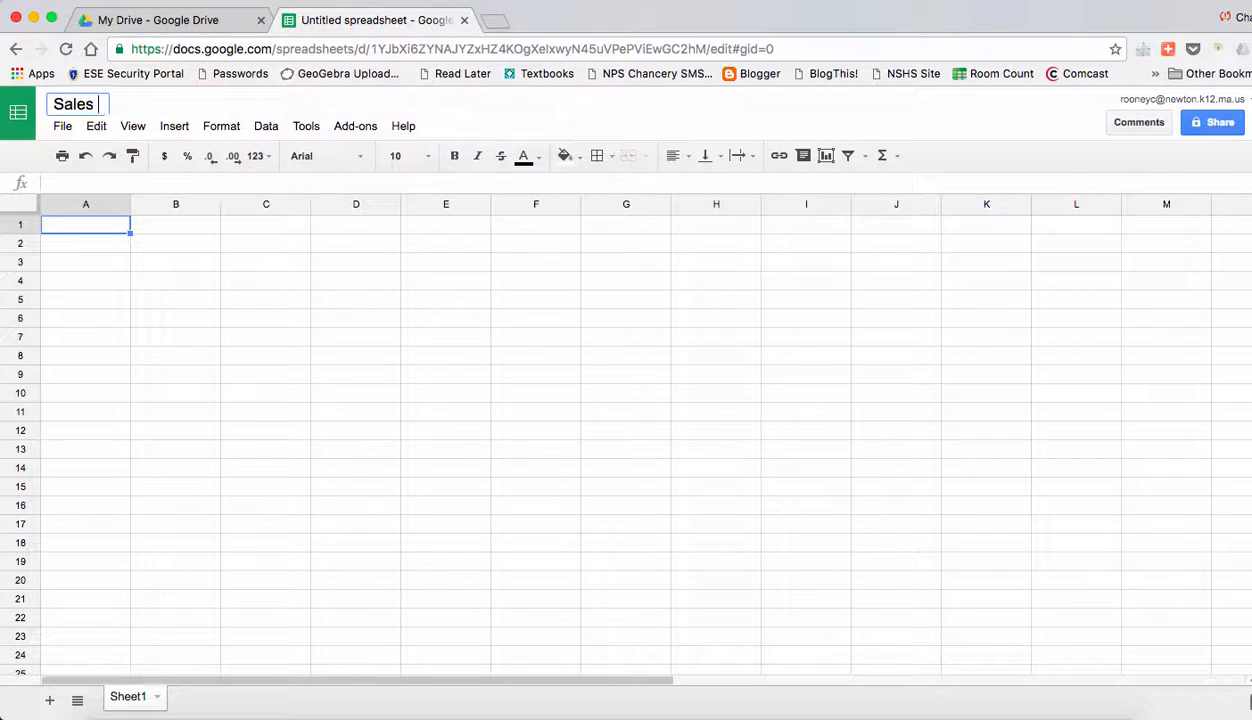
type("2016")
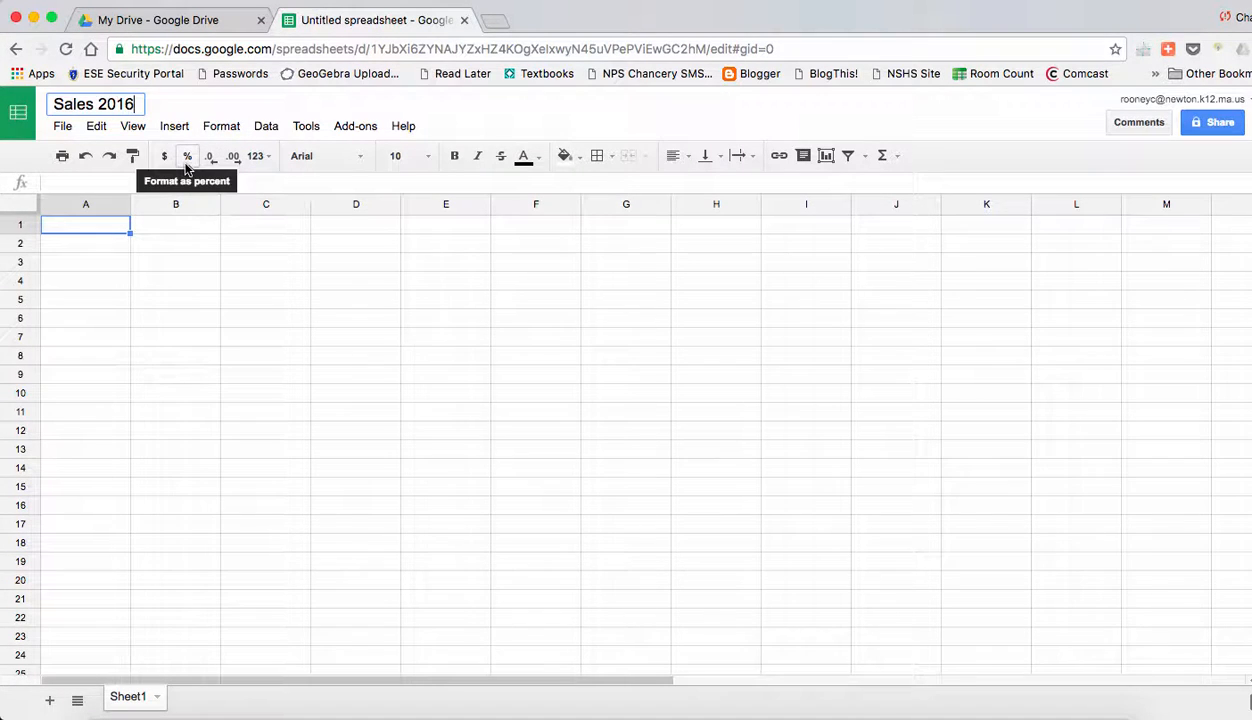
key("Return")
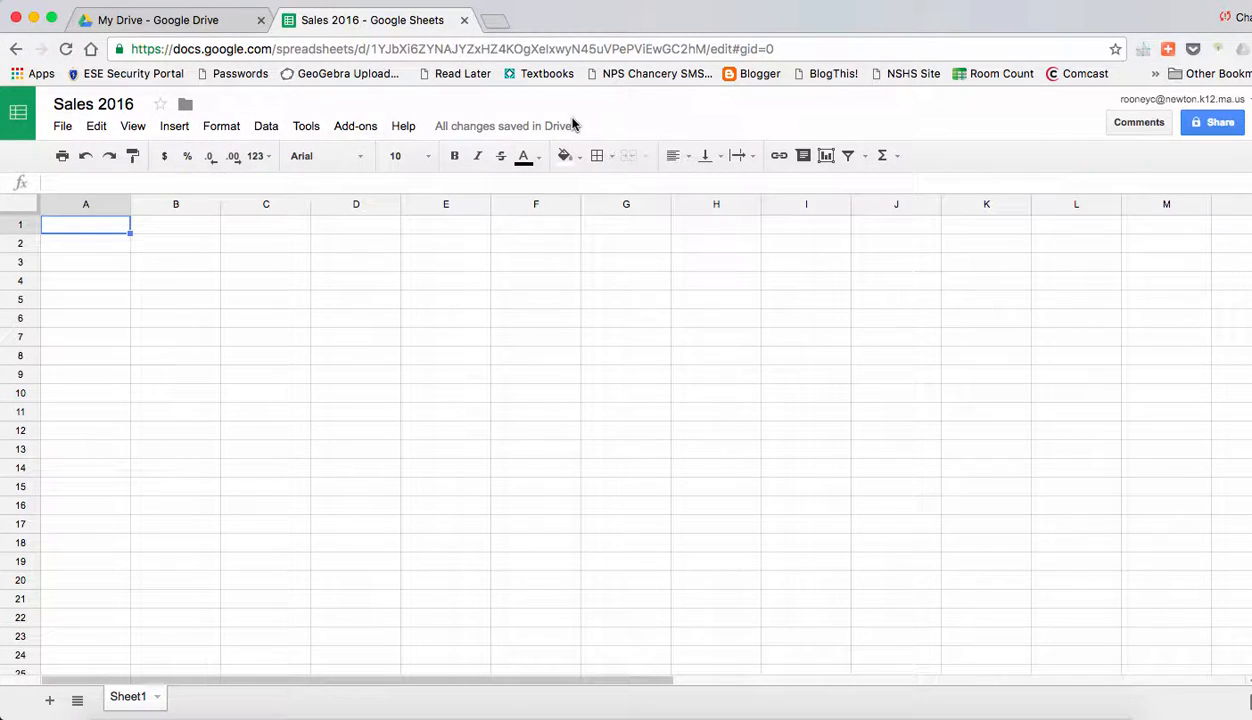
left_click(62, 128)
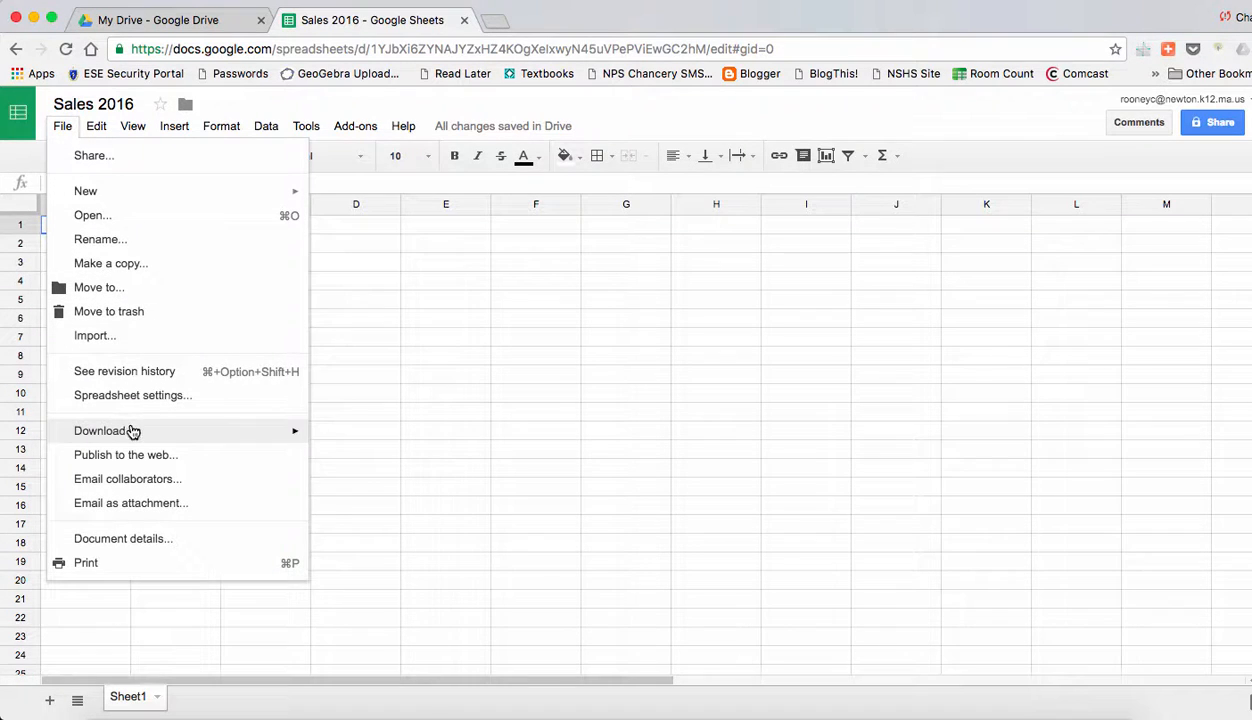
mouse_move(131, 431)
mouse_move(290, 432)
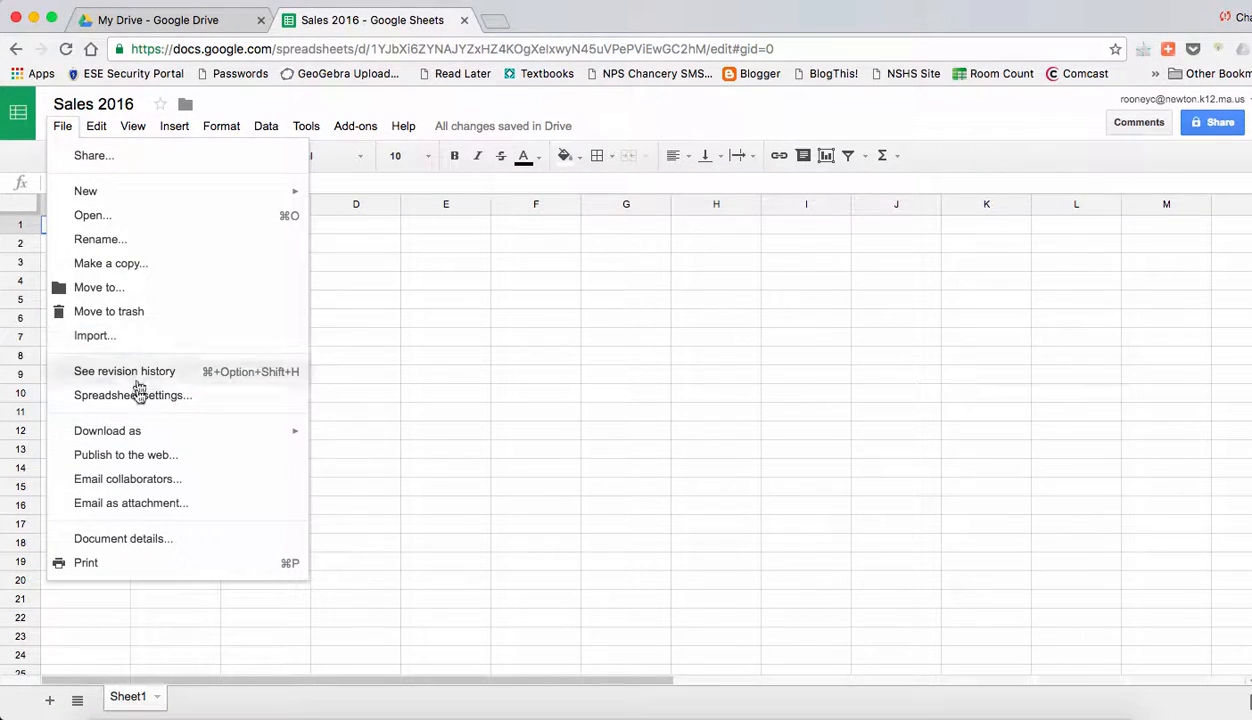
mouse_move(182, 136)
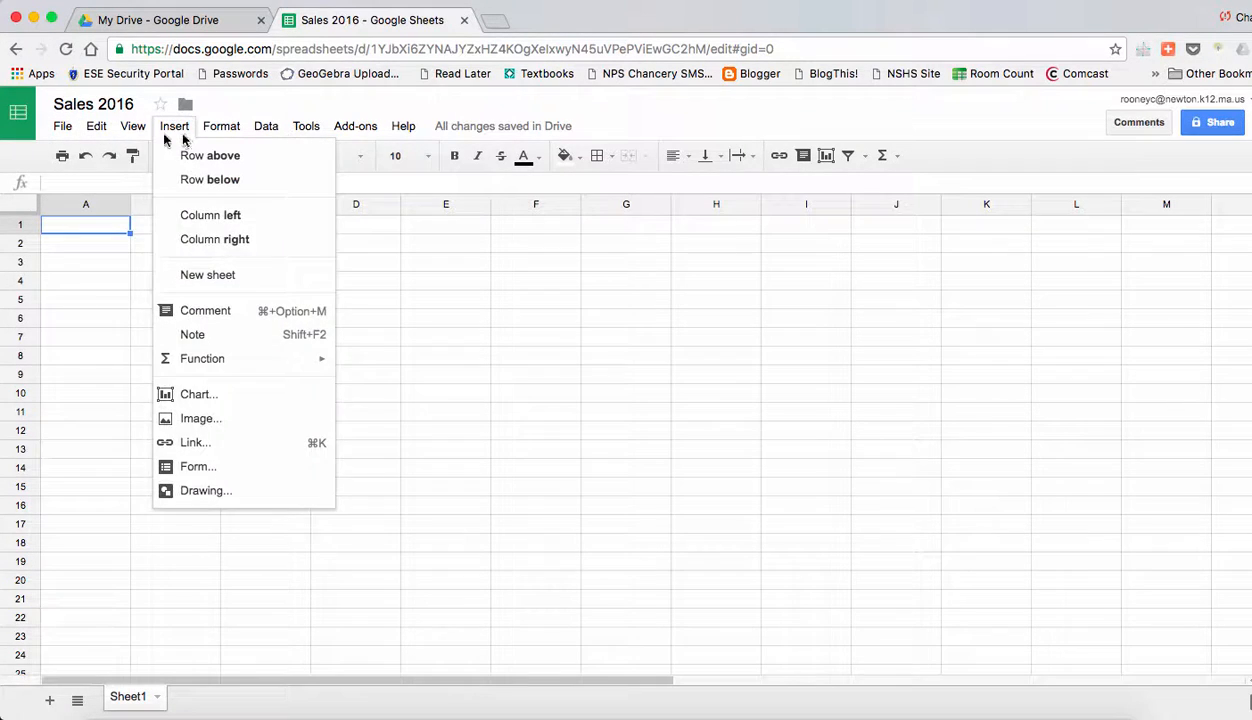
- Hide the sheet's gridlines and show them again
mouse_move(98, 131)
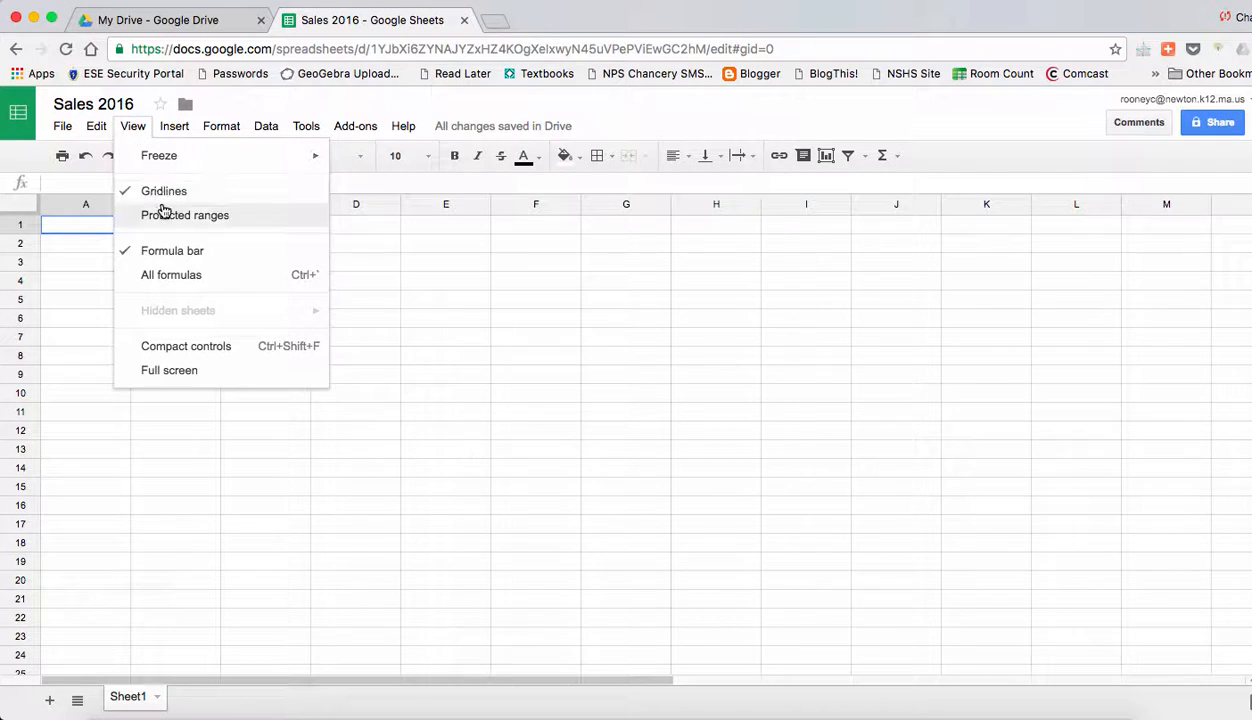
left_click(163, 193)
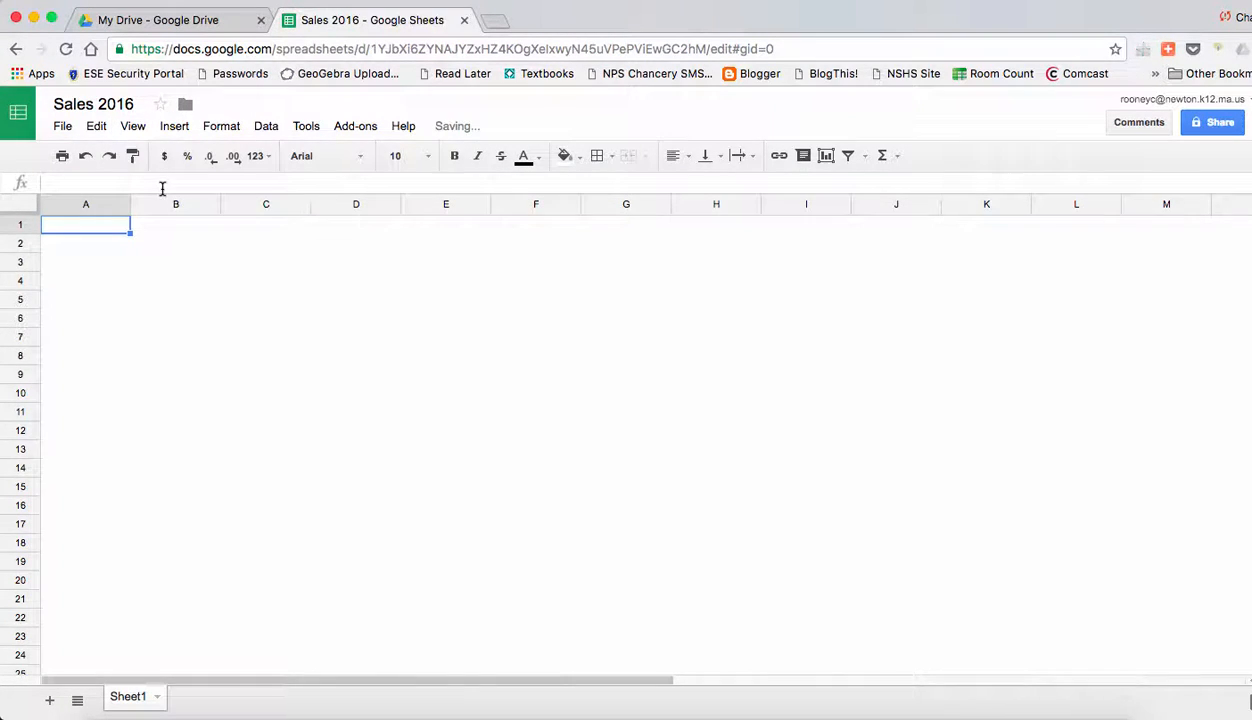
left_click(130, 126)
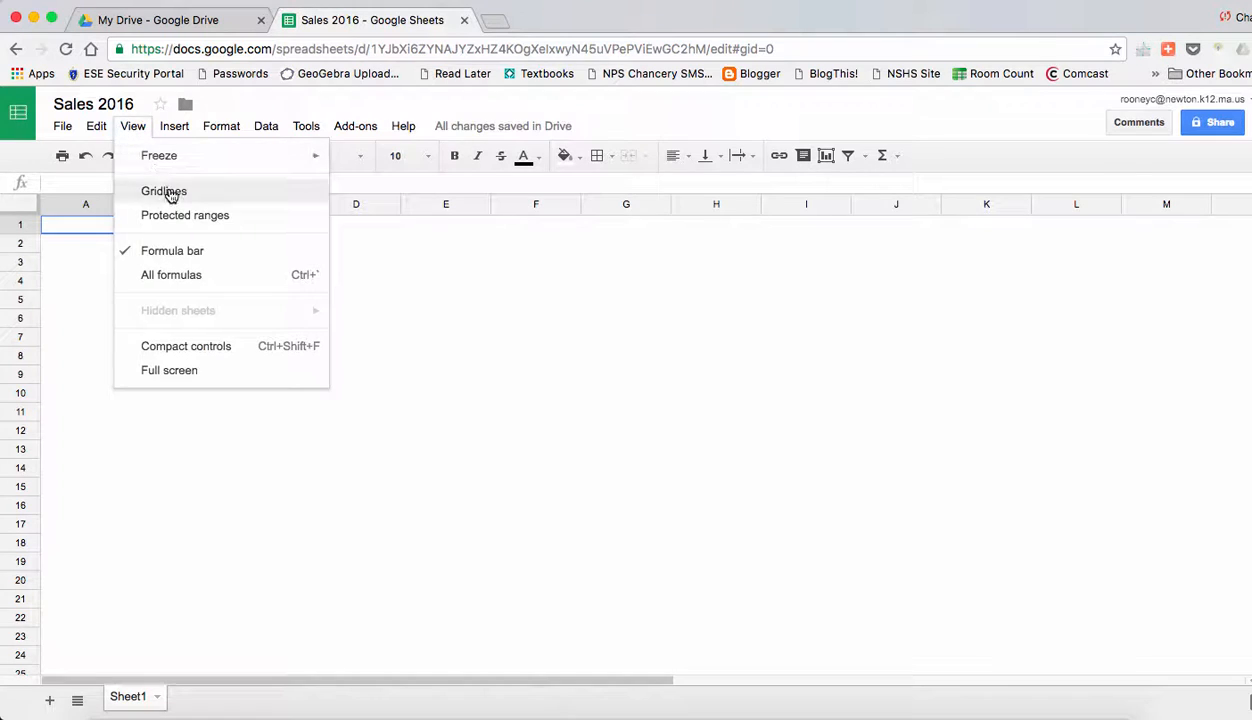
left_click(168, 192)
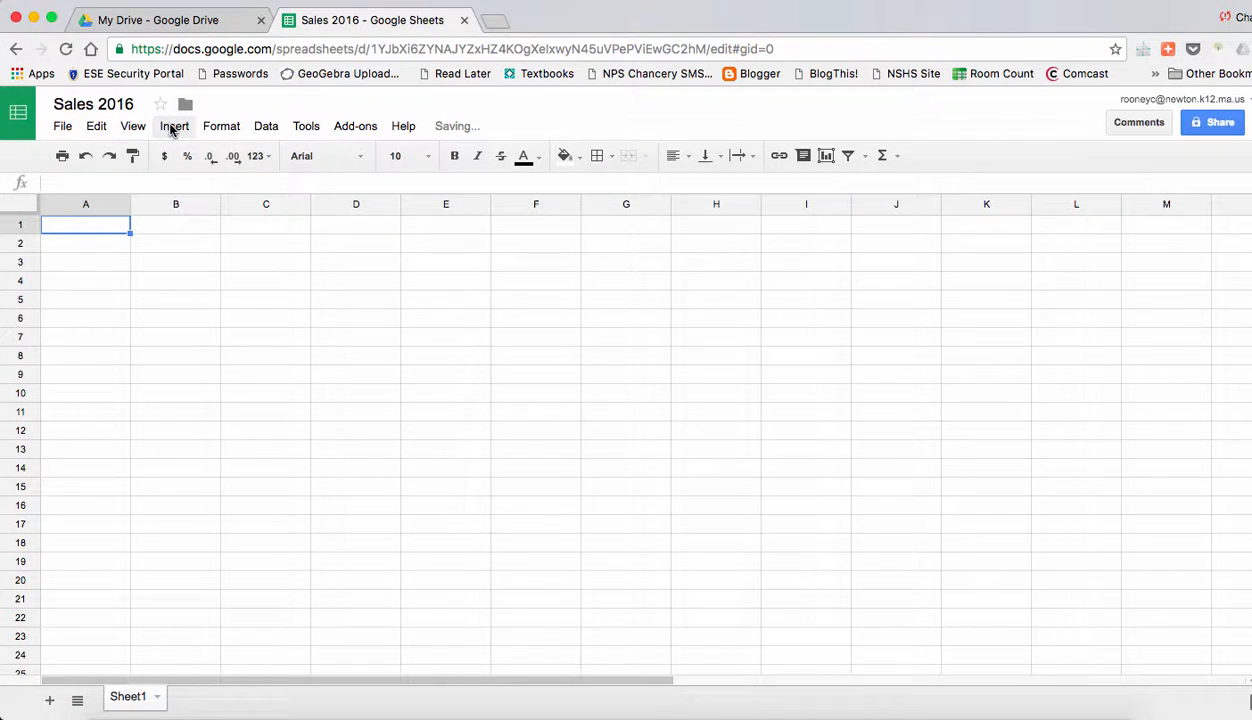
left_click(172, 128)
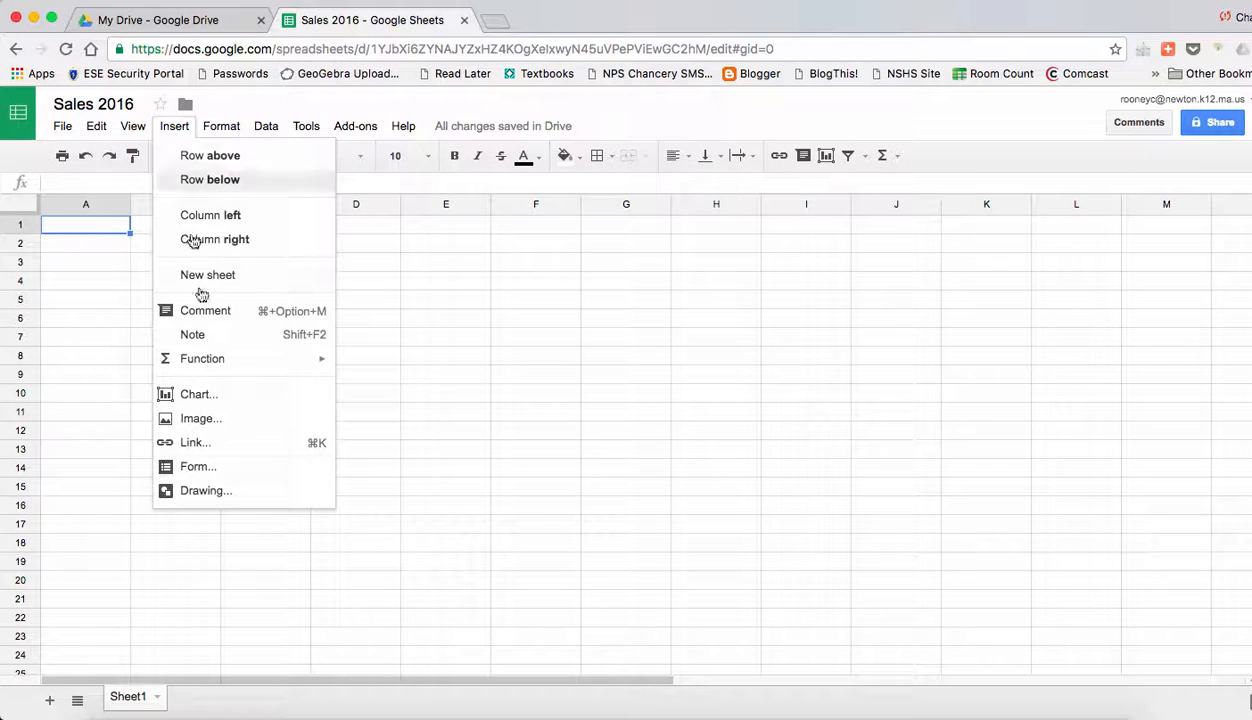
mouse_move(208, 364)
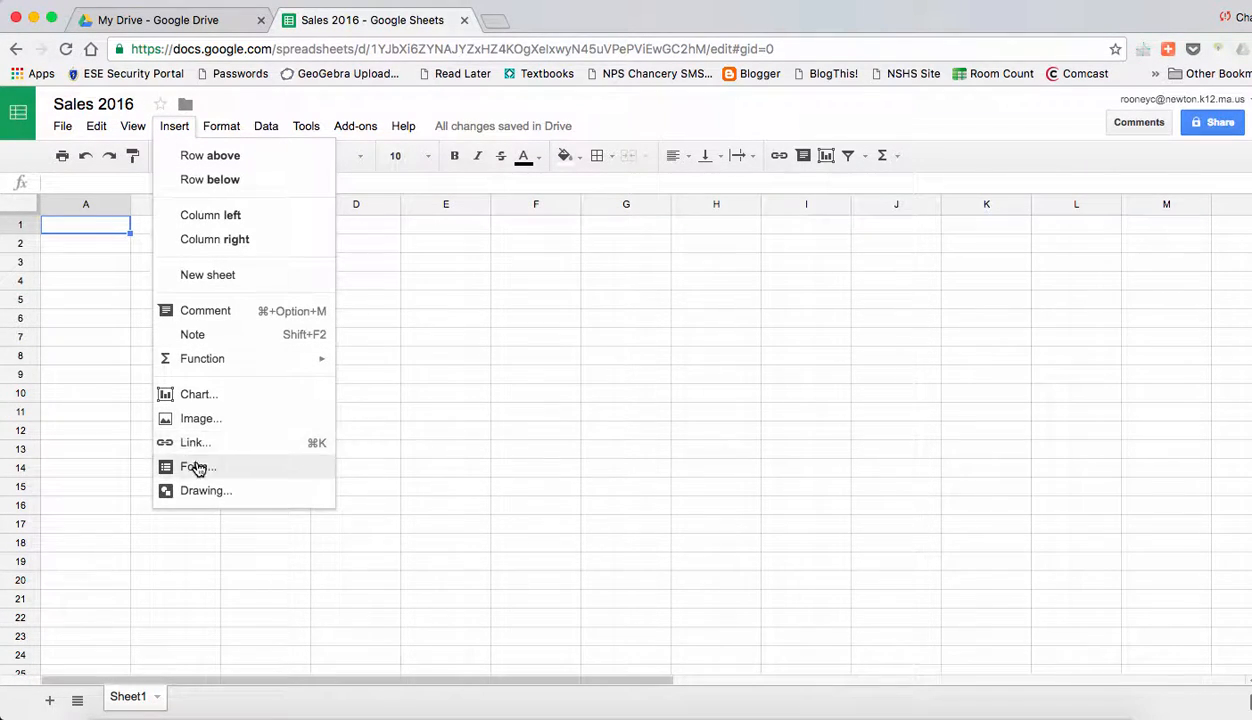
mouse_move(223, 130)
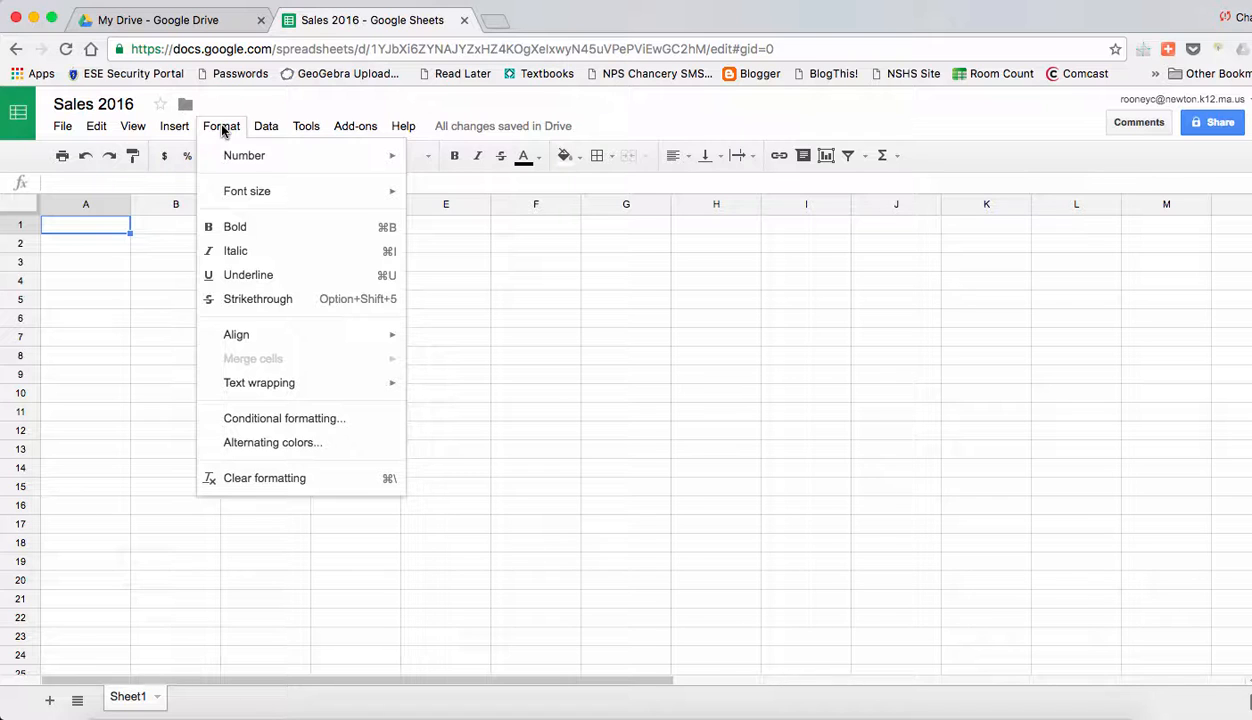
mouse_move(242, 152)
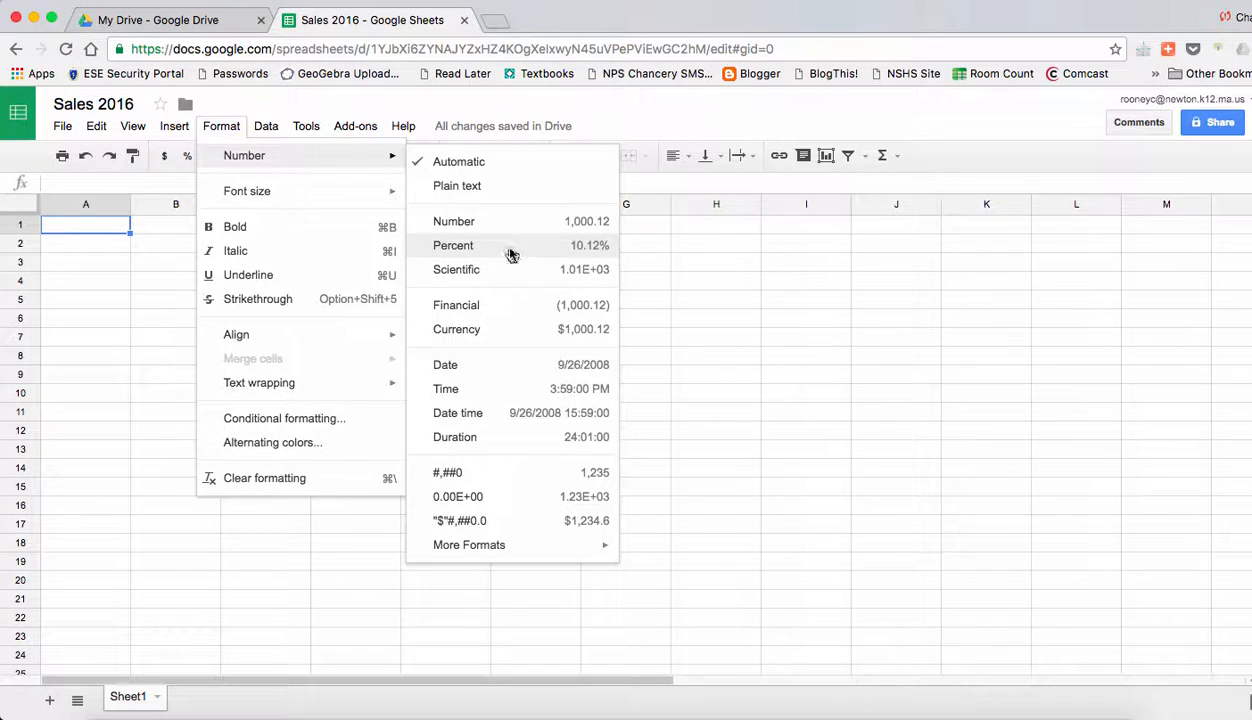
mouse_move(266, 126)
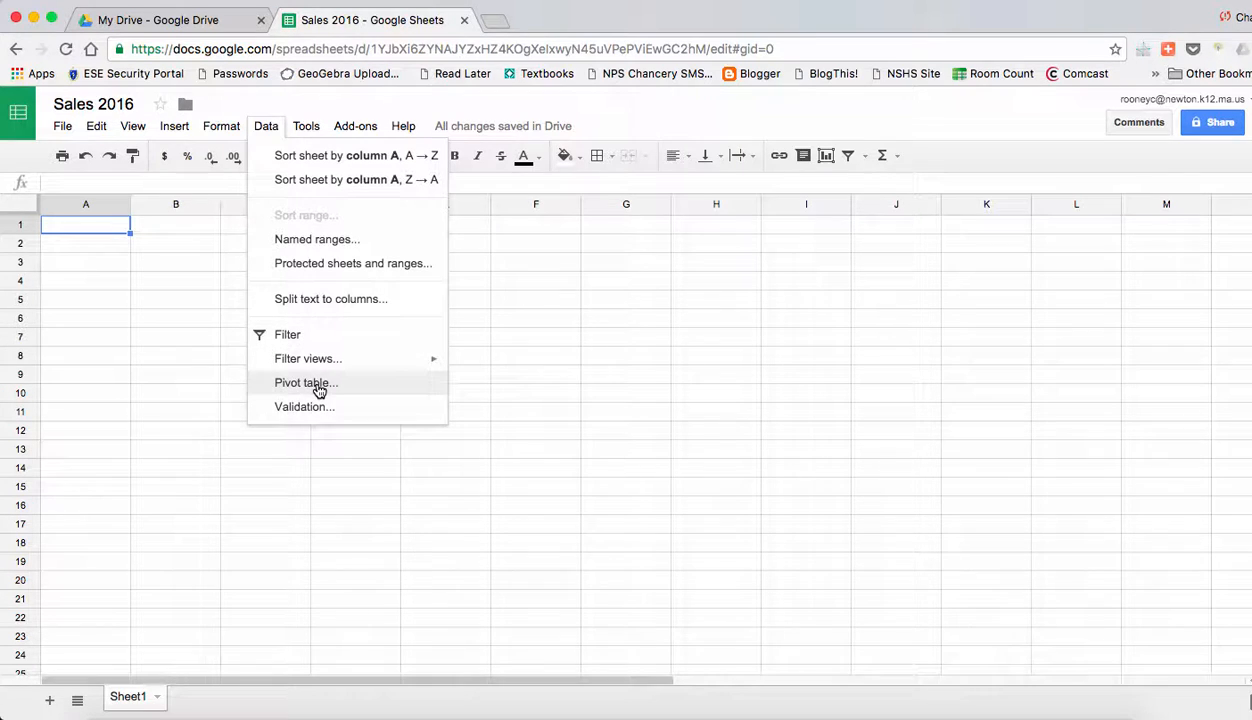
mouse_move(320, 122)
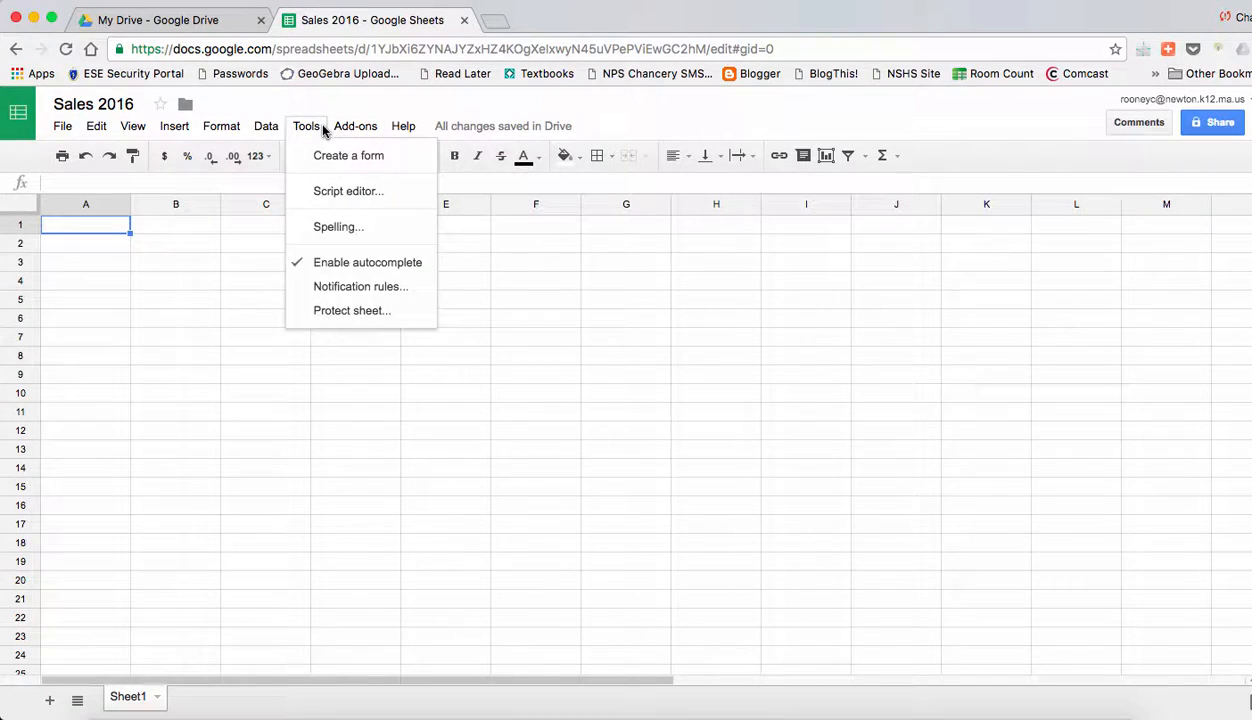
mouse_move(355, 130)
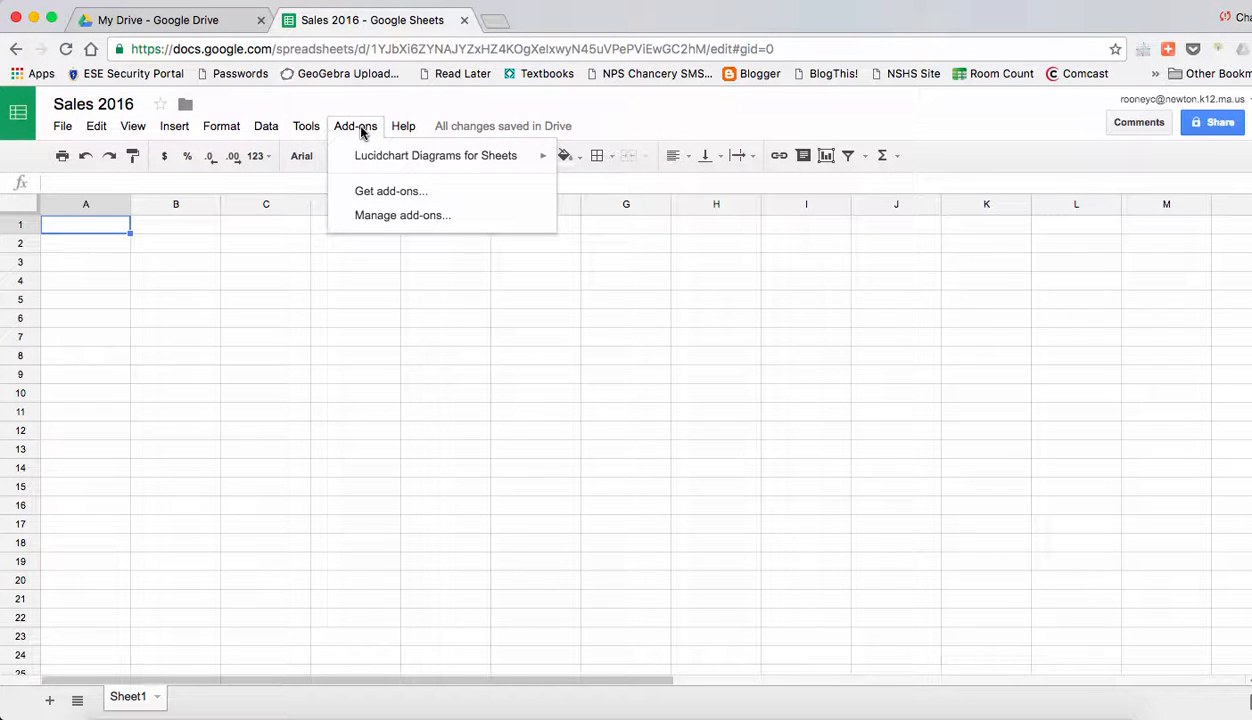
mouse_move(411, 131)
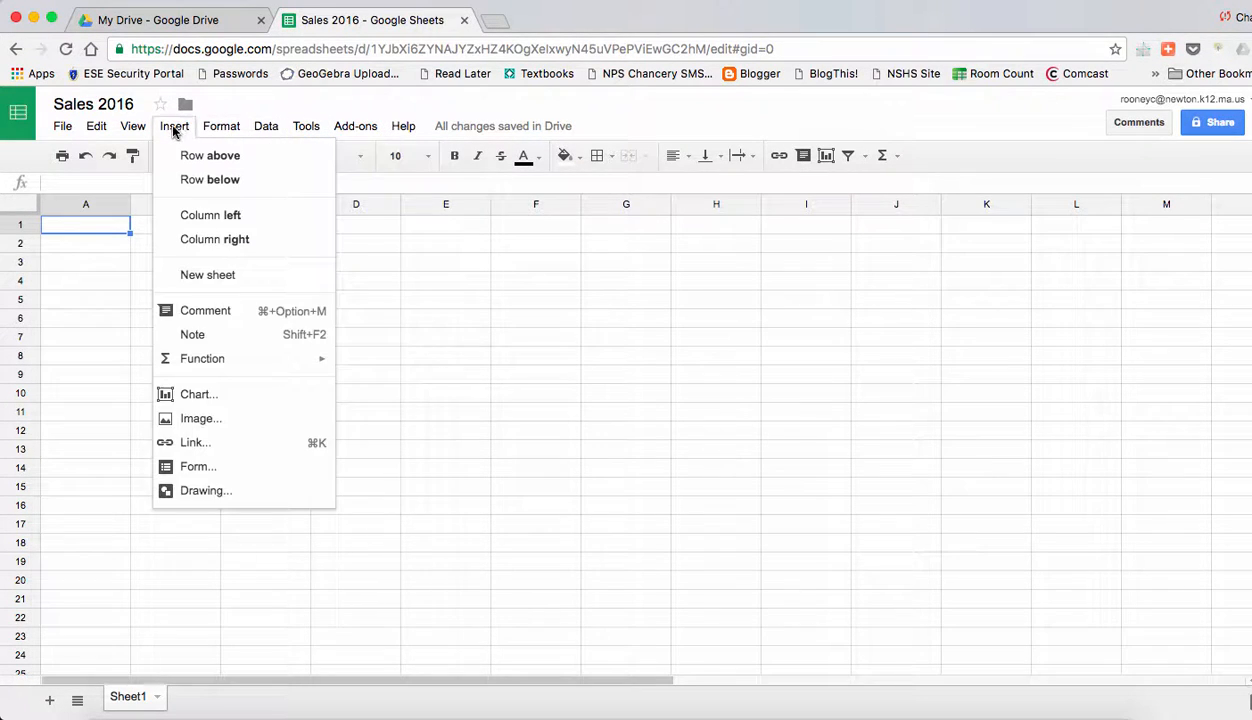
mouse_move(129, 136)
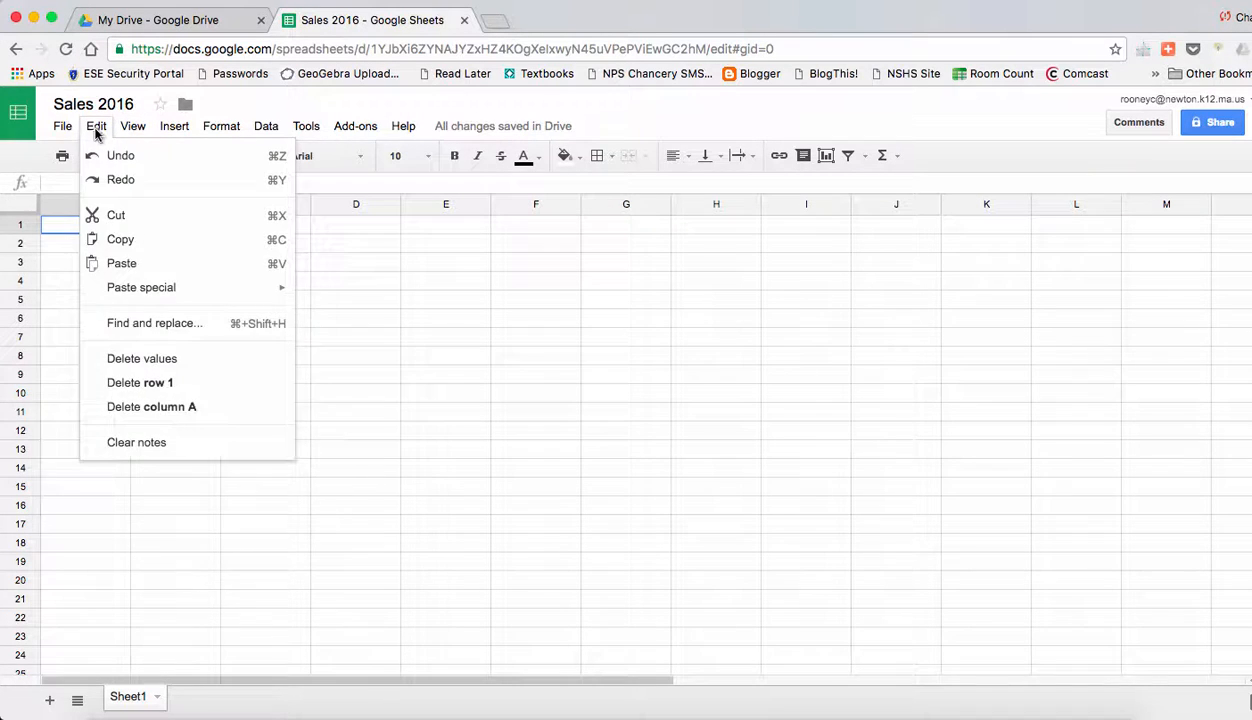
left_click(437, 319)
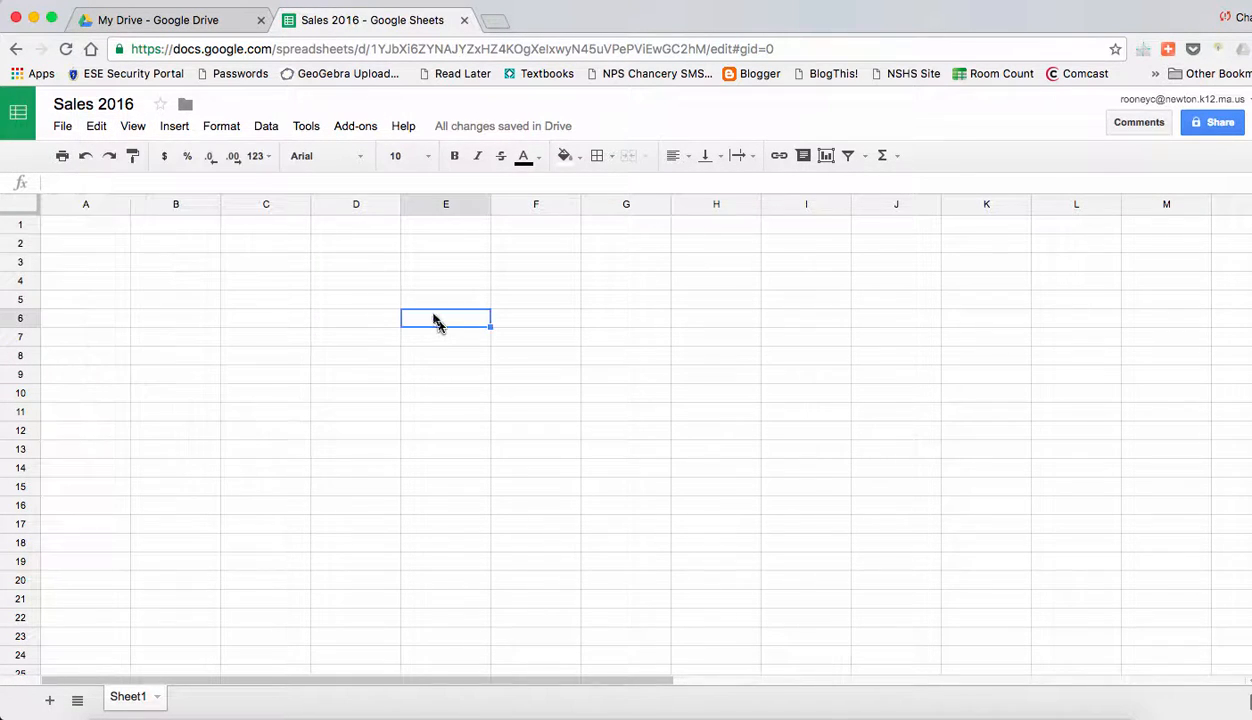
left_click(64, 158)
left_click(351, 288)
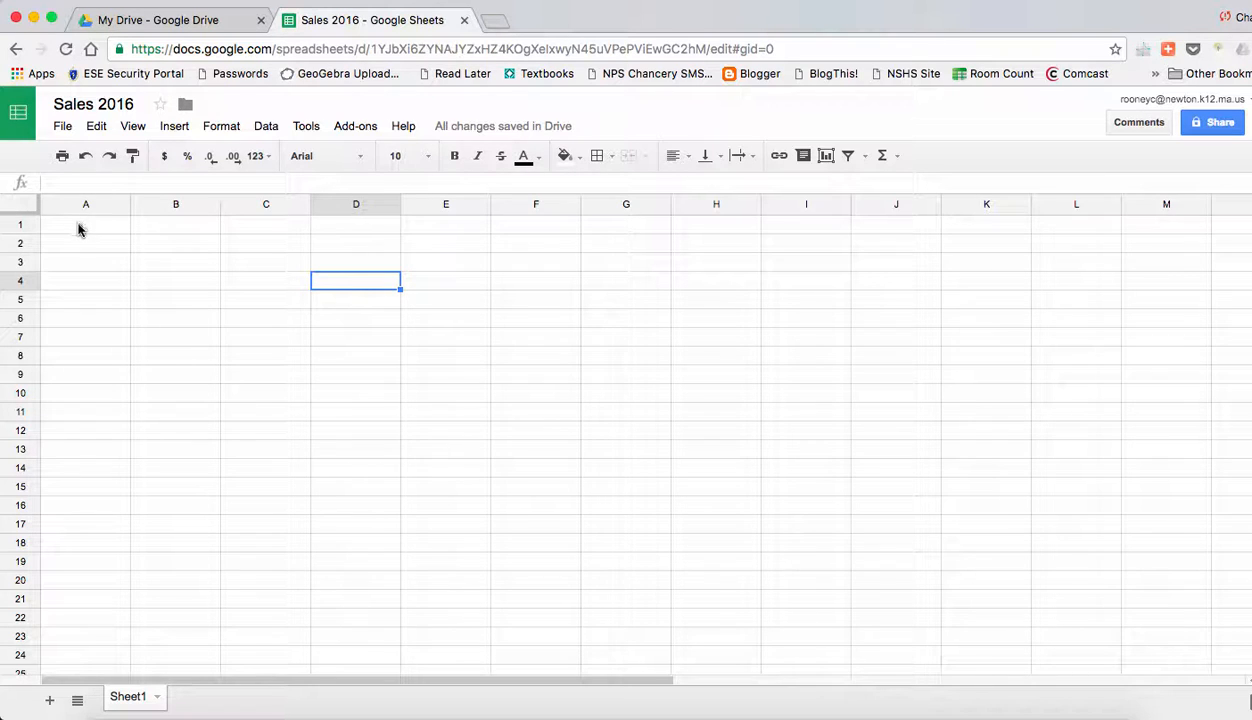
- Enter the column heading Month in cell A1
left_click(90, 184)
left_click(95, 233)
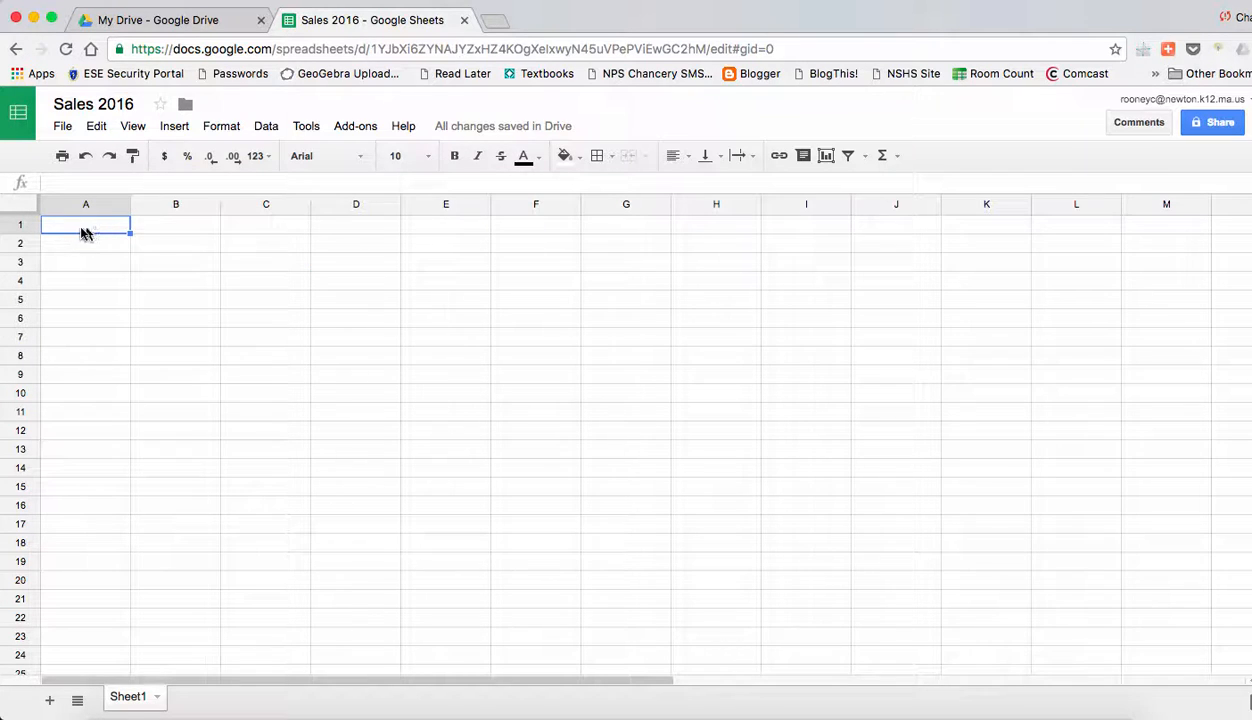
type("Month")
key("Return")
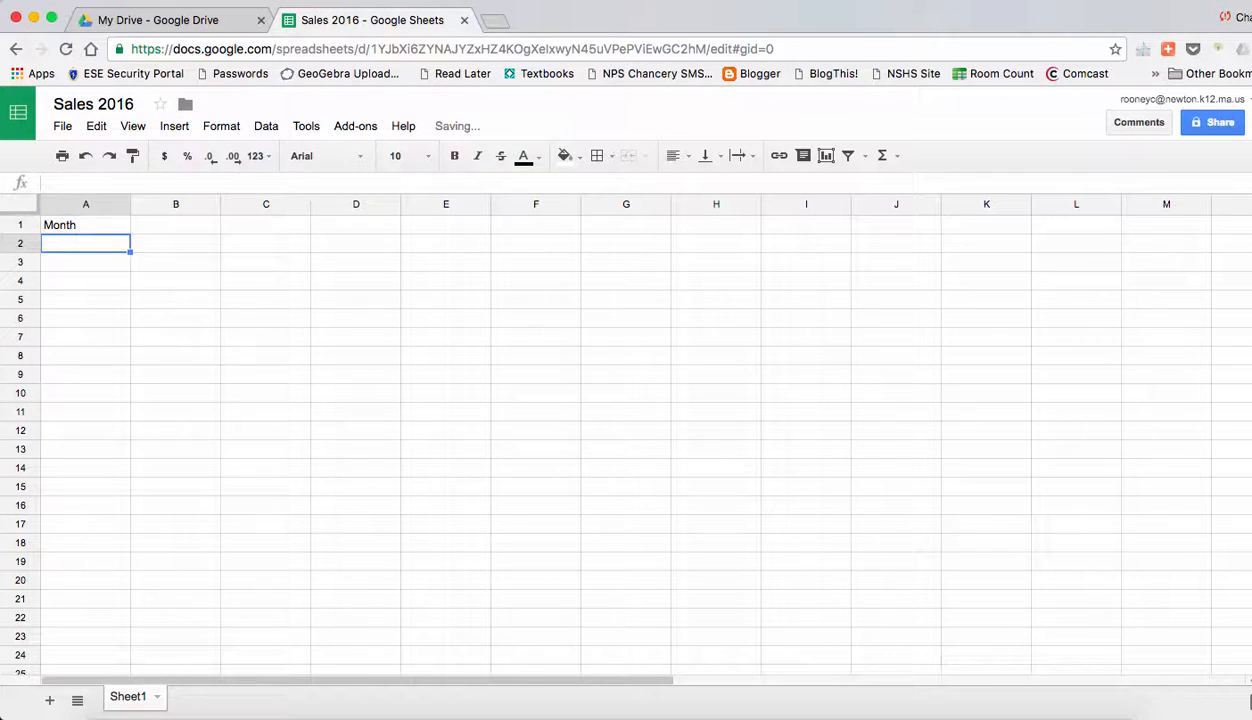
- Enter January in cell A2 and autofill the month names down to December in A13
type("Janaua")
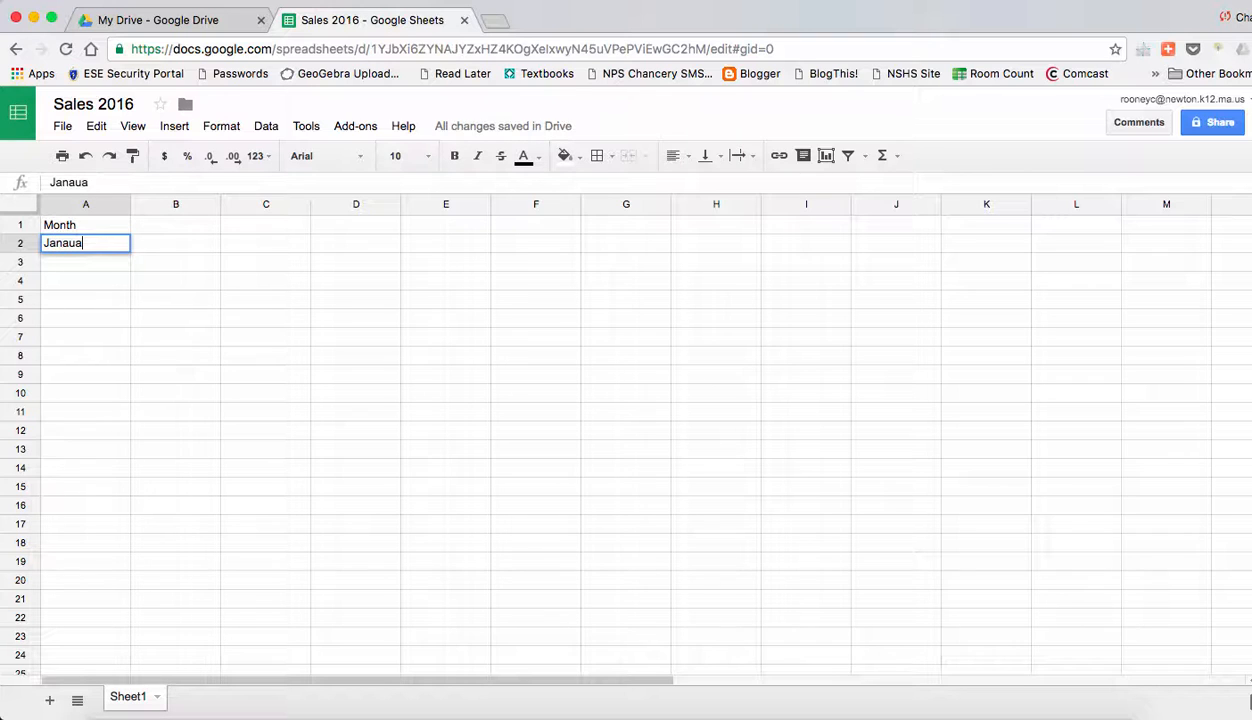
key("BackSpace")
key("BackSpace")
type("uary")
left_click(120, 266)
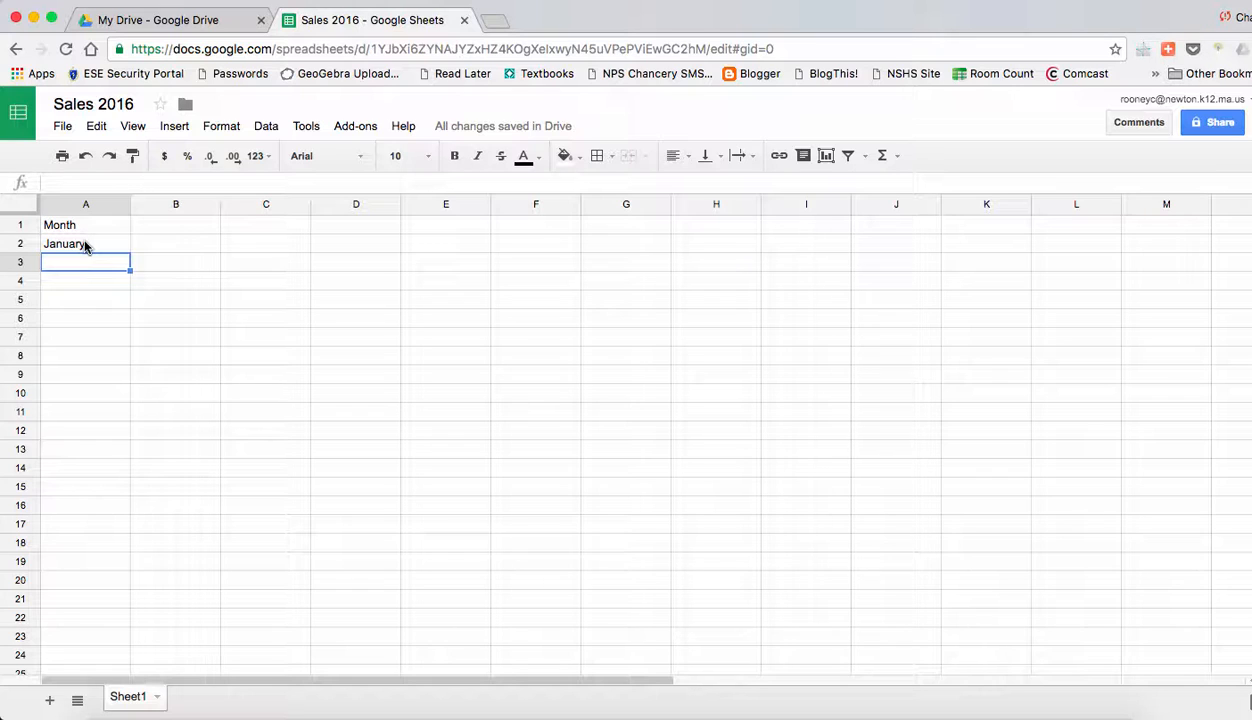
left_click(88, 246)
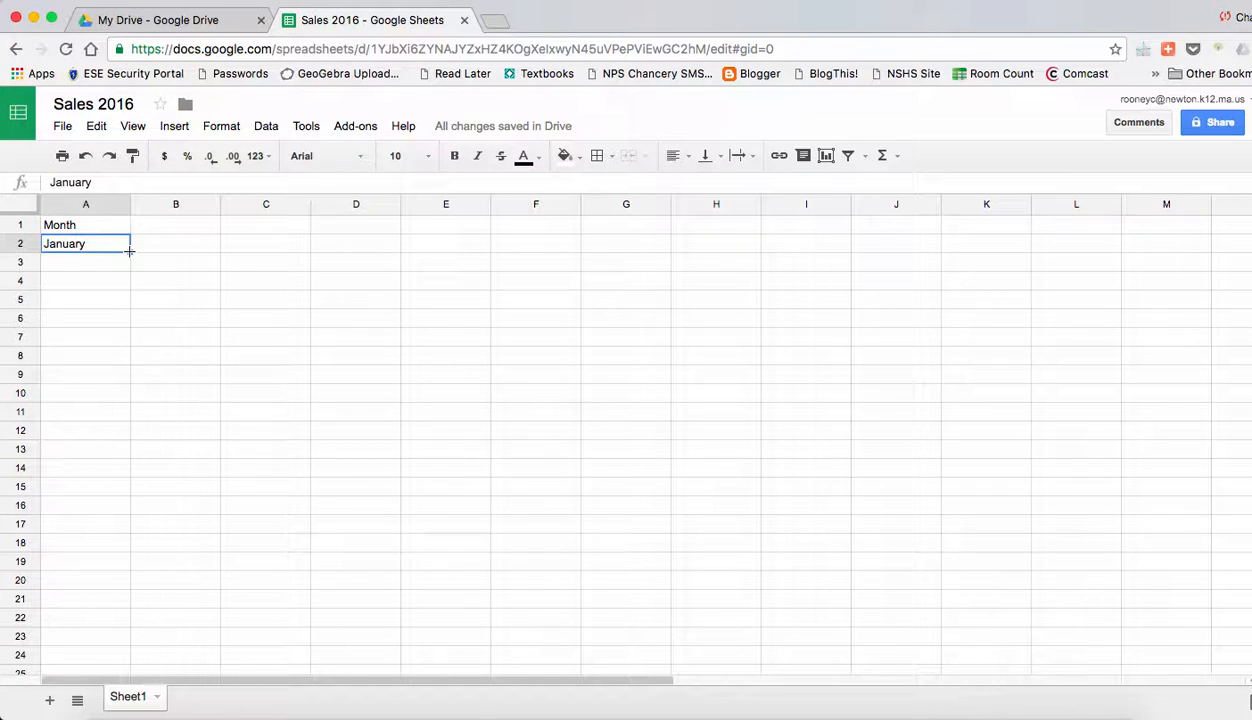
left_click_drag(129, 251, 118, 451)
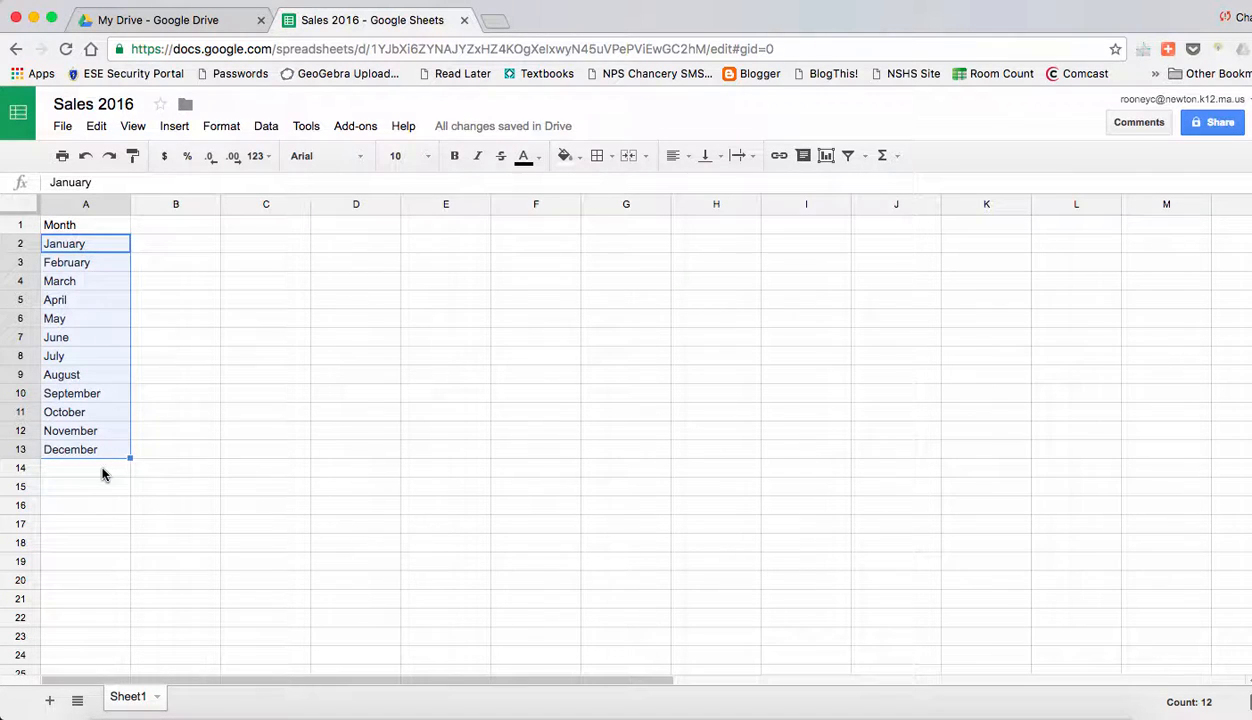
- Enter the values 10, 13, 15 and 12 for January to April in cells B2 to B5
left_click(176, 249)
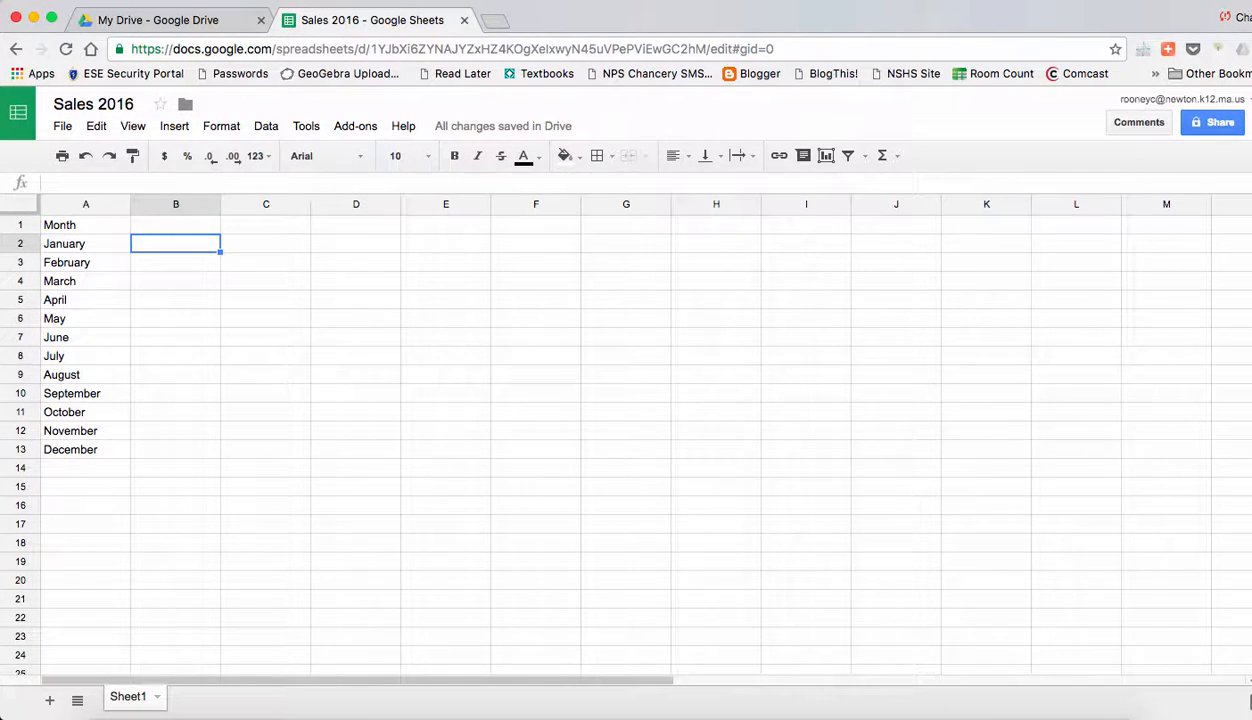
type("10")
key("Return")
type("13")
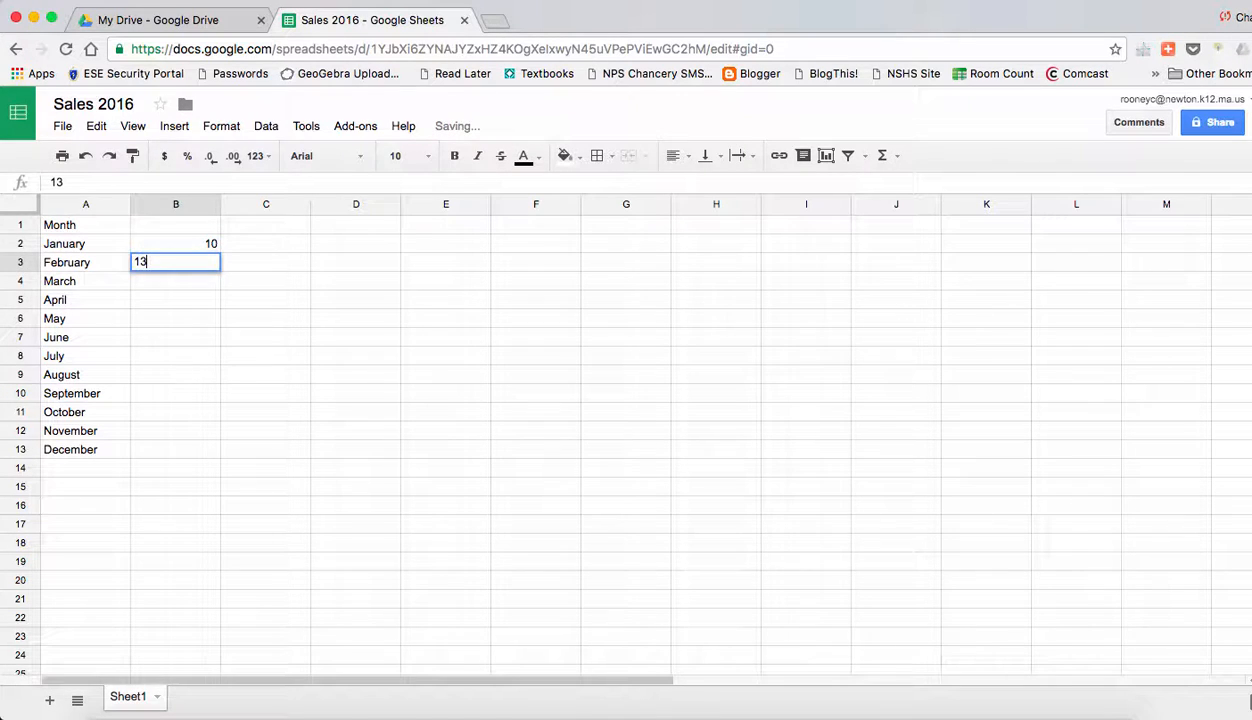
key("Return")
type("15")
key("Return")
type("12")
key("Return")
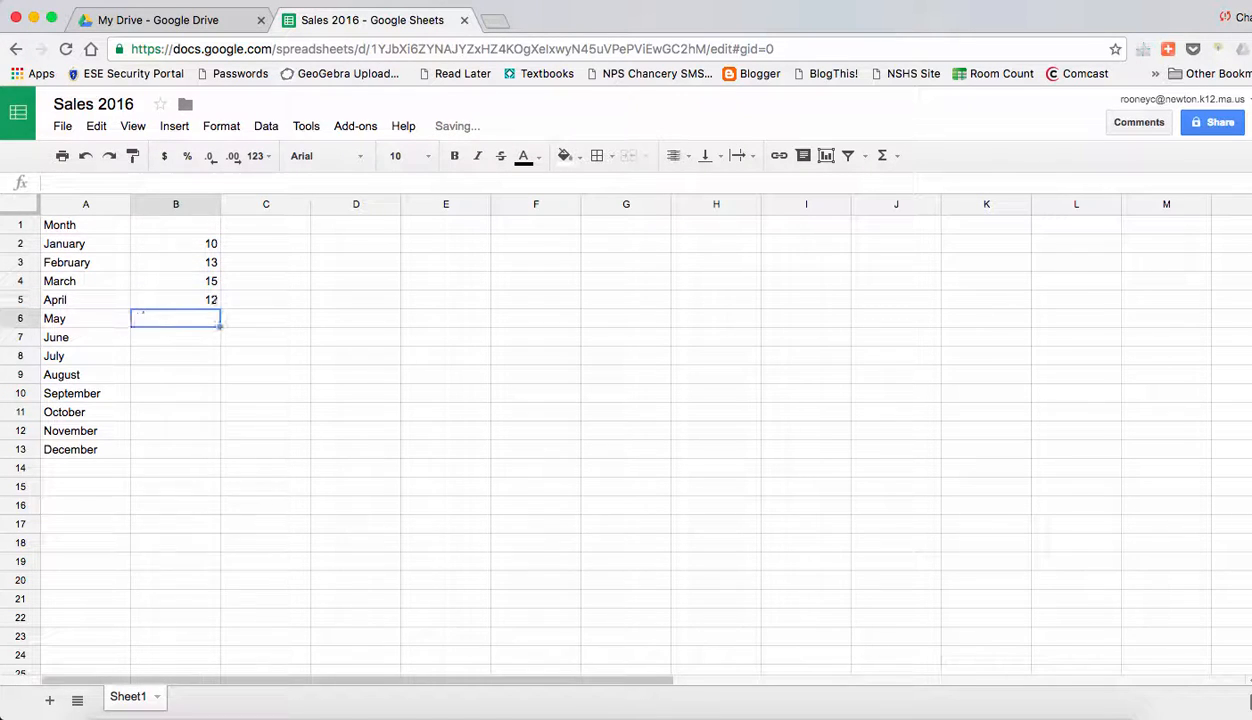
- Enter the values 15, 22, 31 and 34 for May to August in cells B6 to B9
type("15")
key("Return")
type("22")
key("Return")
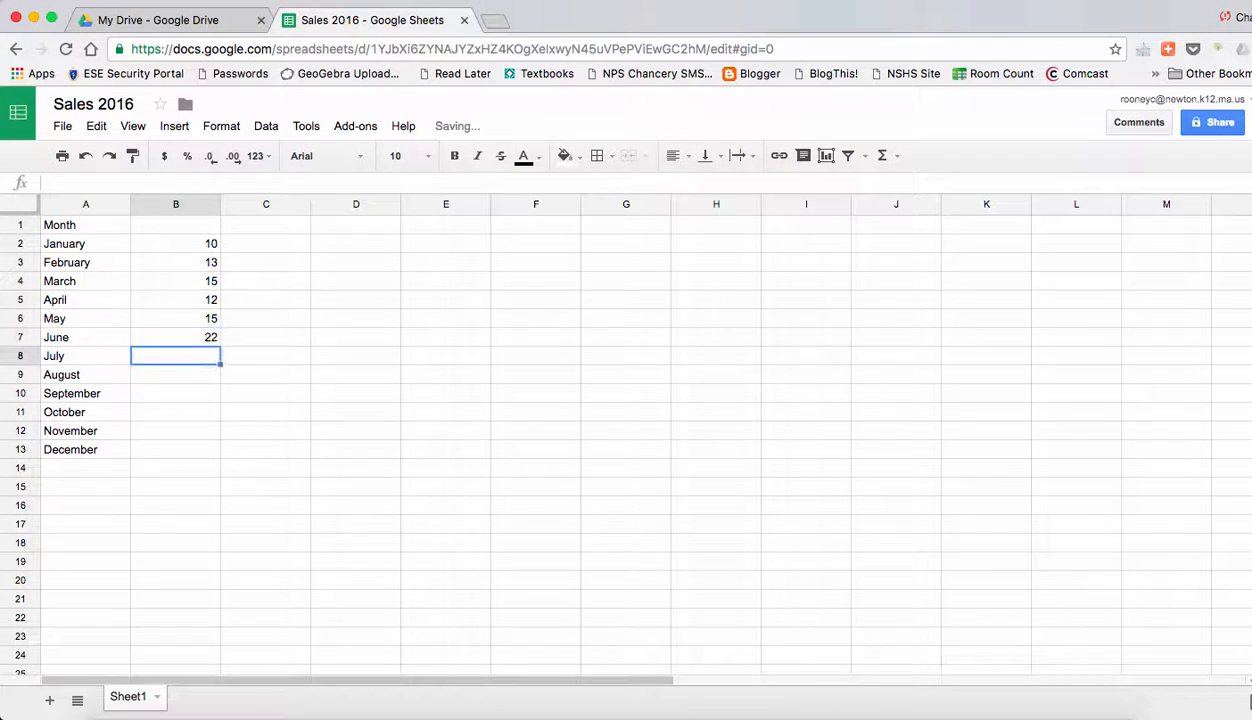
type("31")
key("Return")
type("34")
key("Return")
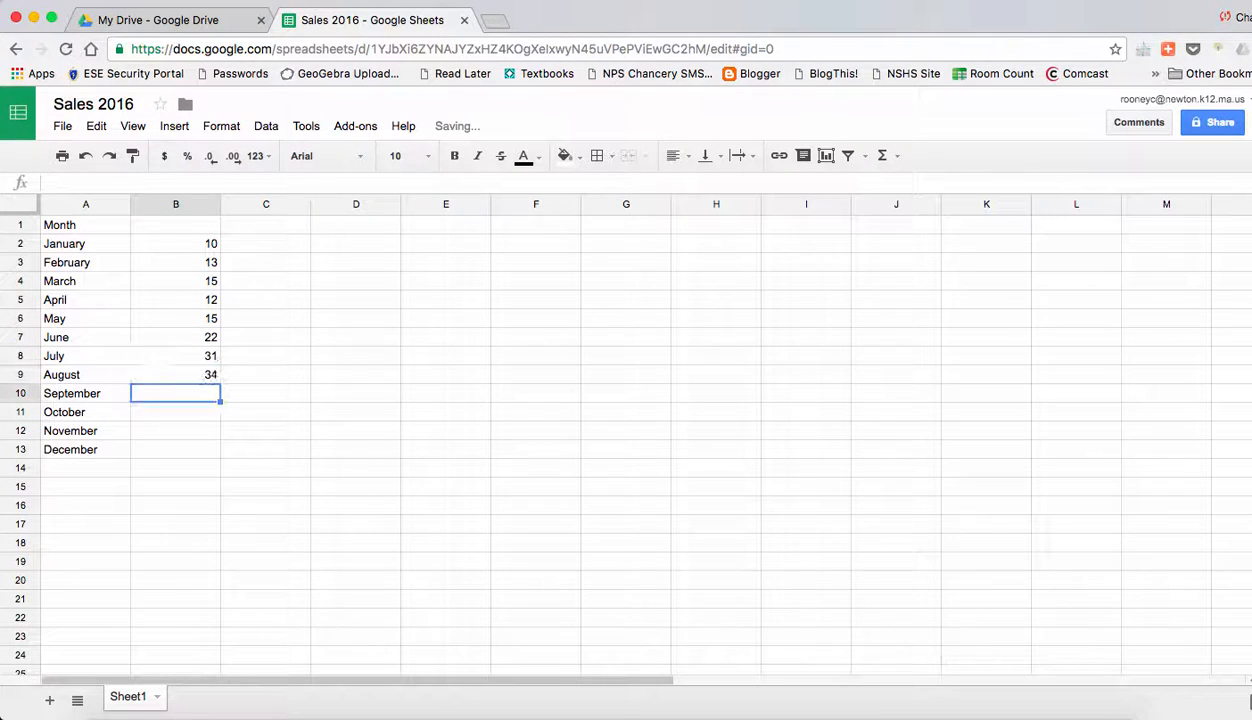
- Enter the values 56, 56, 66 and 66 for September to December in cells B10 to B13
type("56")
key("Return")
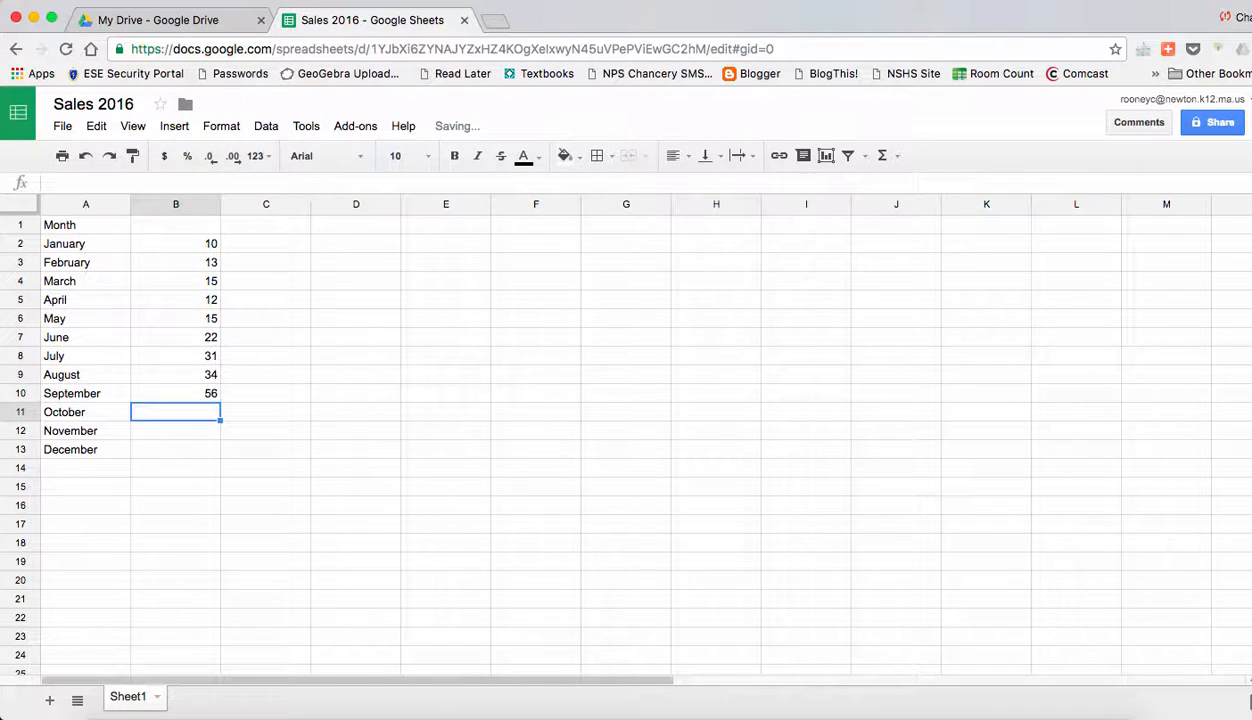
type("56")
key("Return")
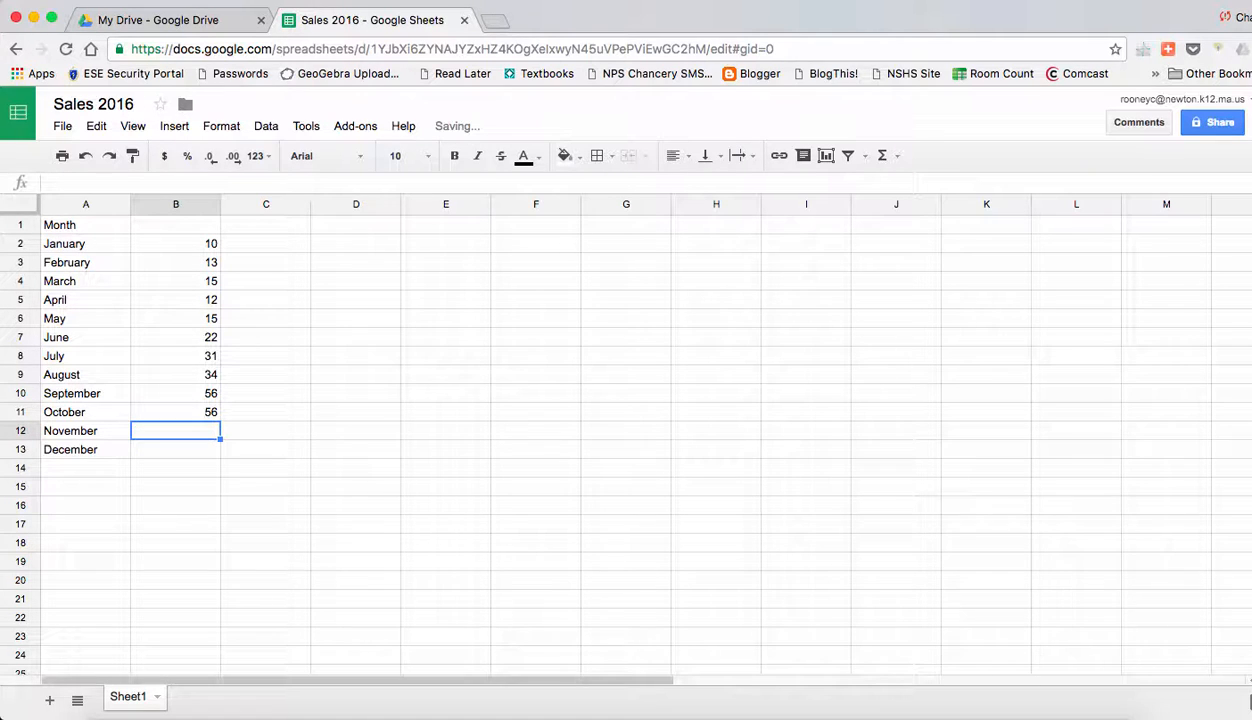
type("66")
key("Return")
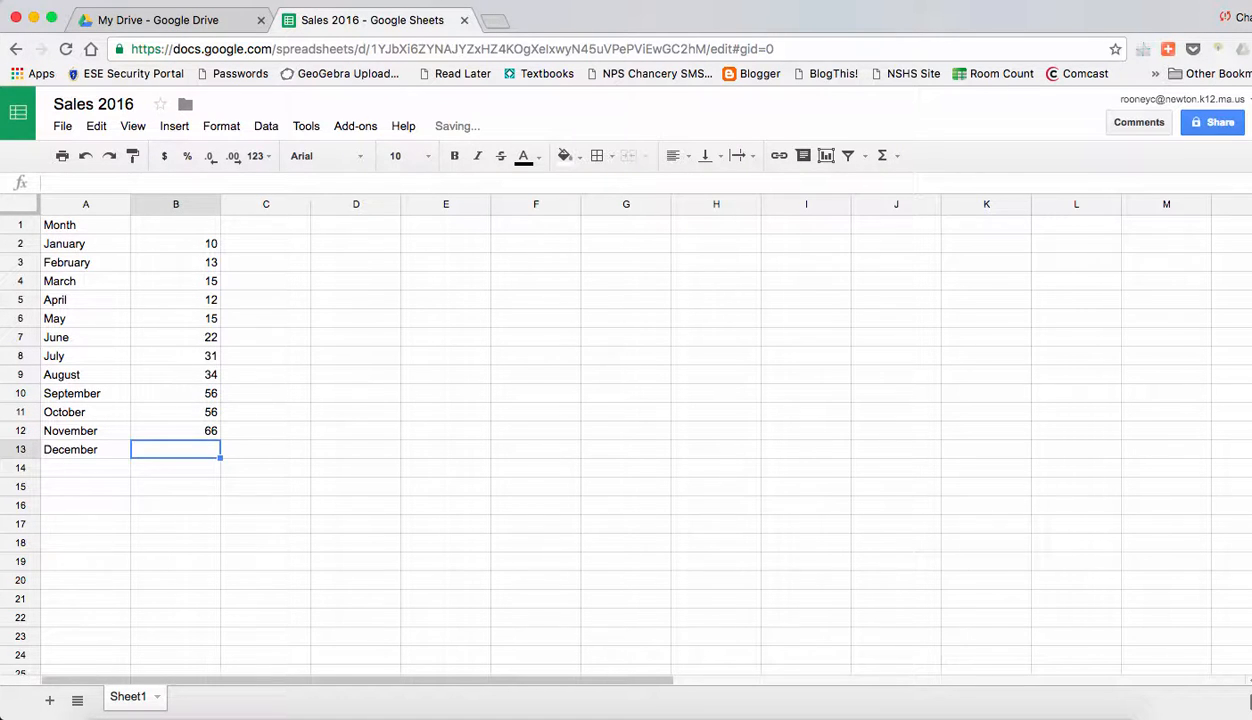
type("66")
key("Return")
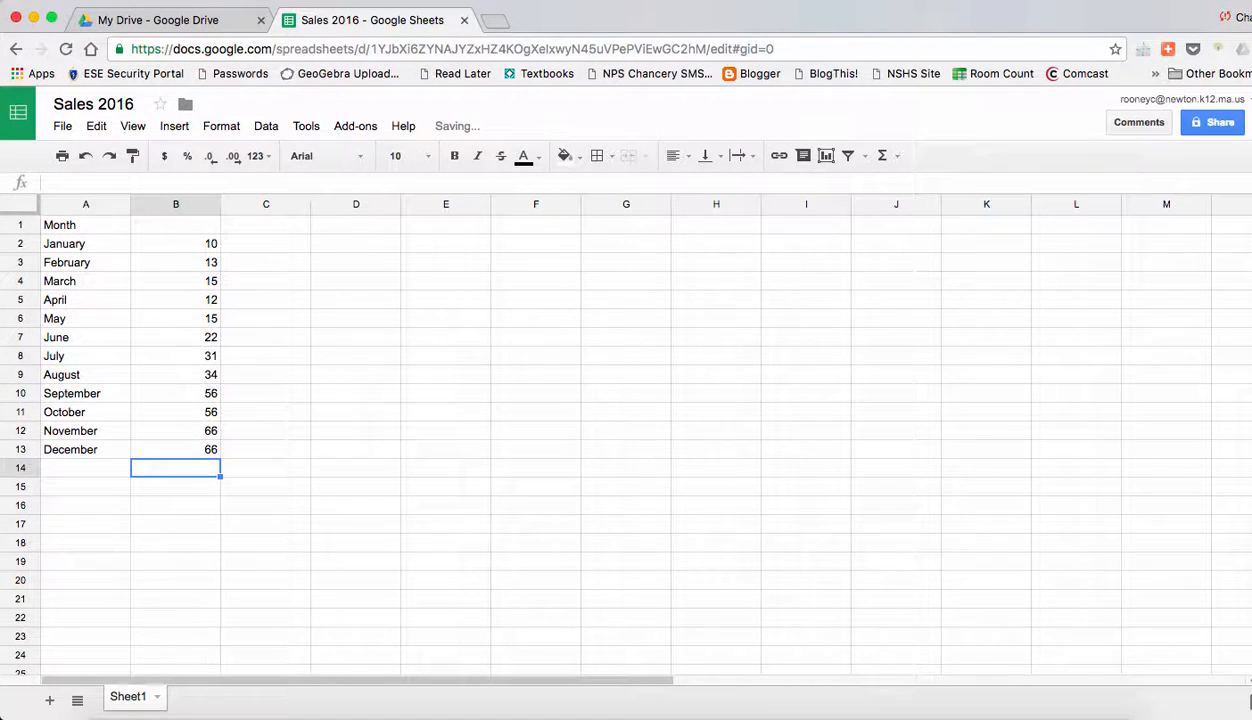
- Enter the column heading Sales in cell B1 and the row label Total in cell A14
key("Right")
key("Up")
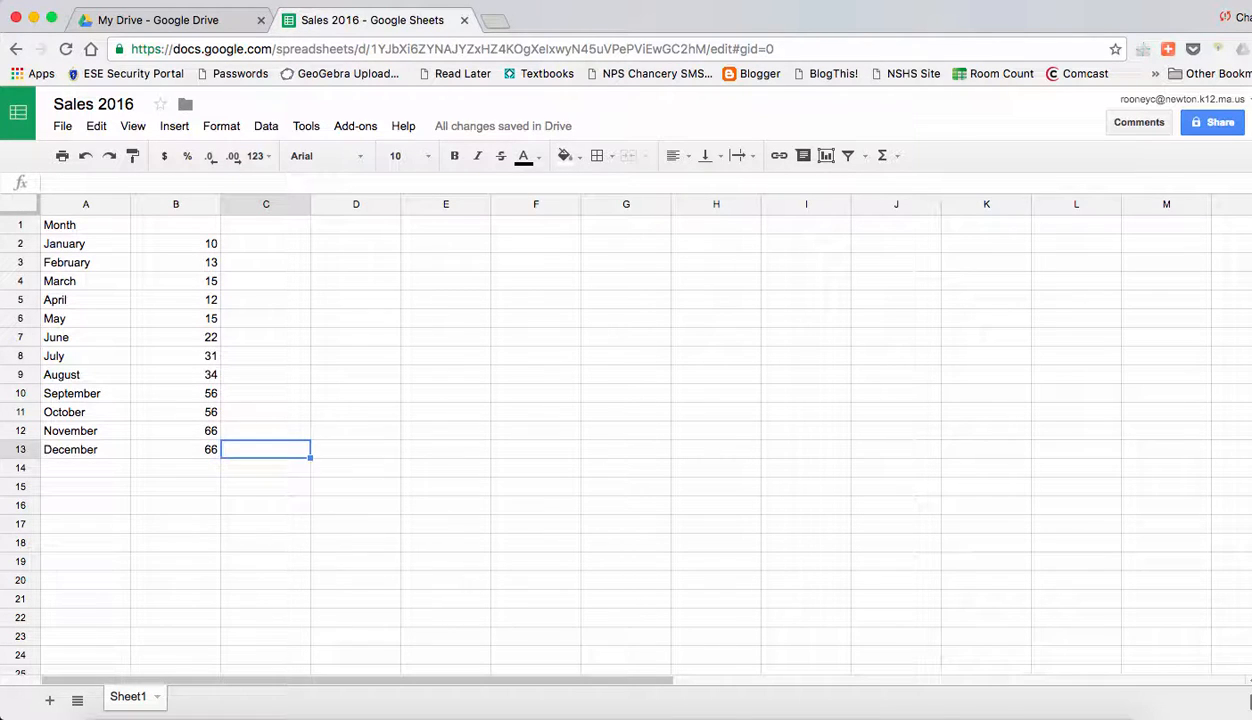
key("Up")
key("Up")
key("Up")
key("Up")
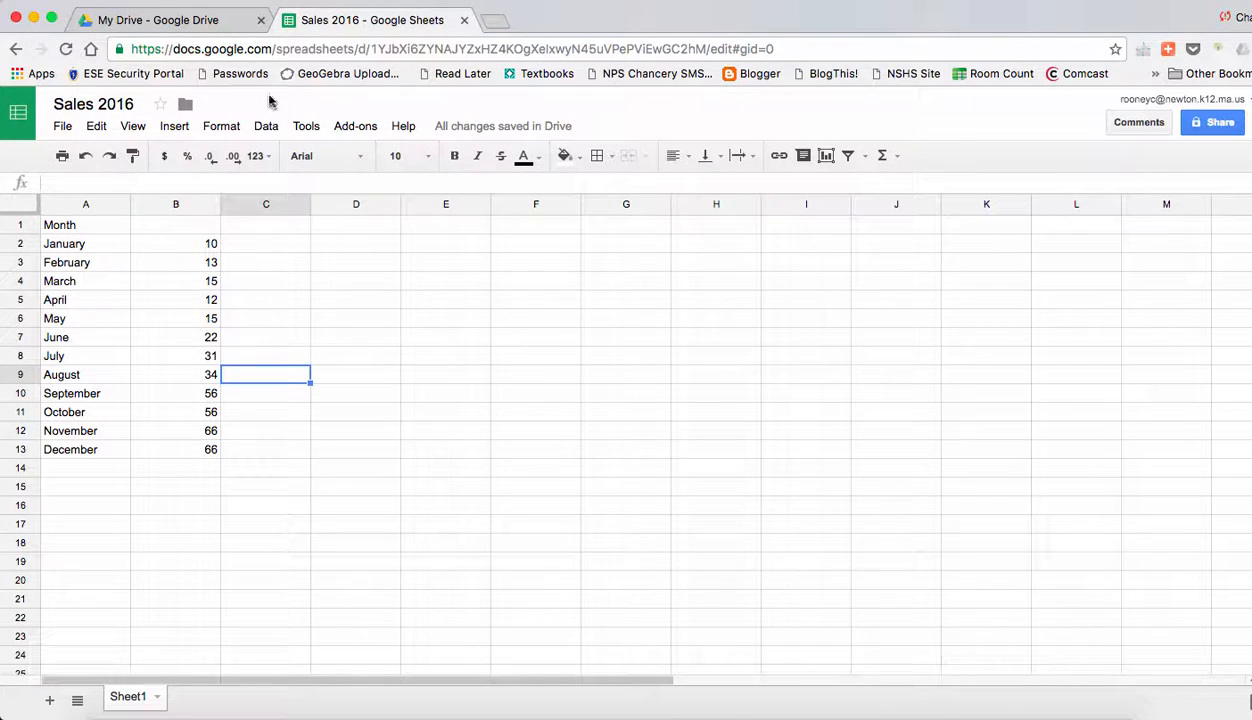
left_click(163, 232)
type("Sales")
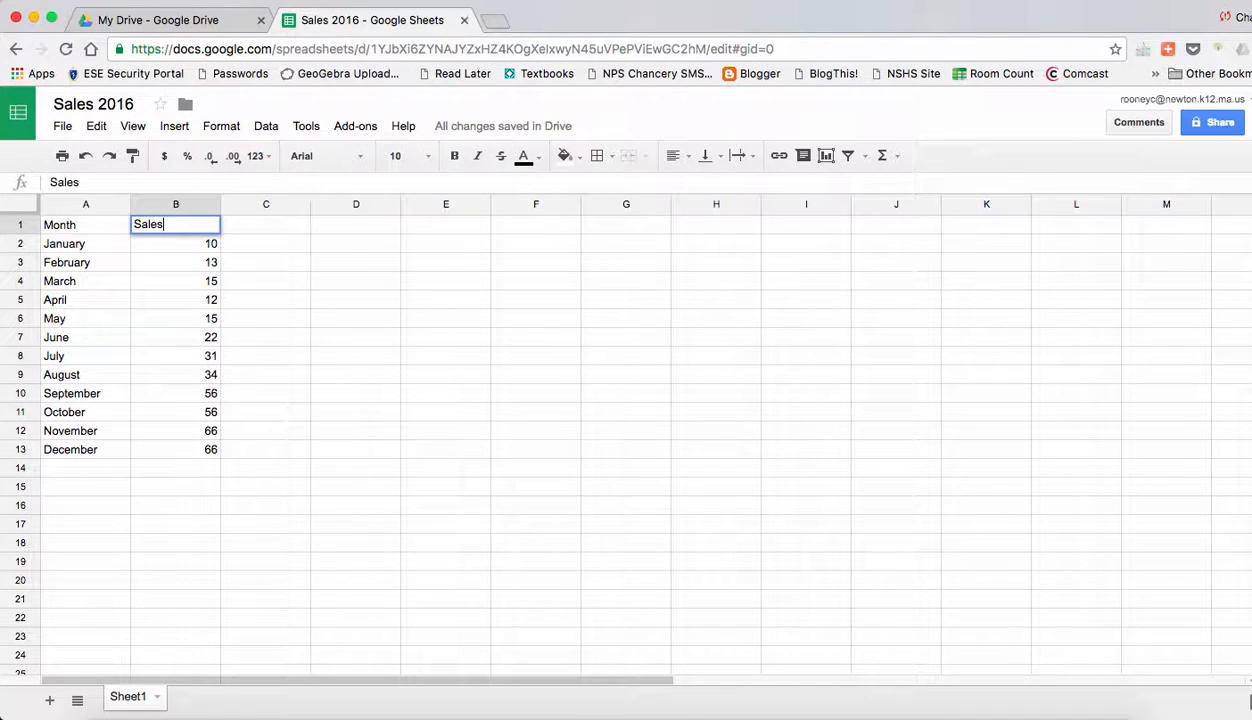
key("Return")
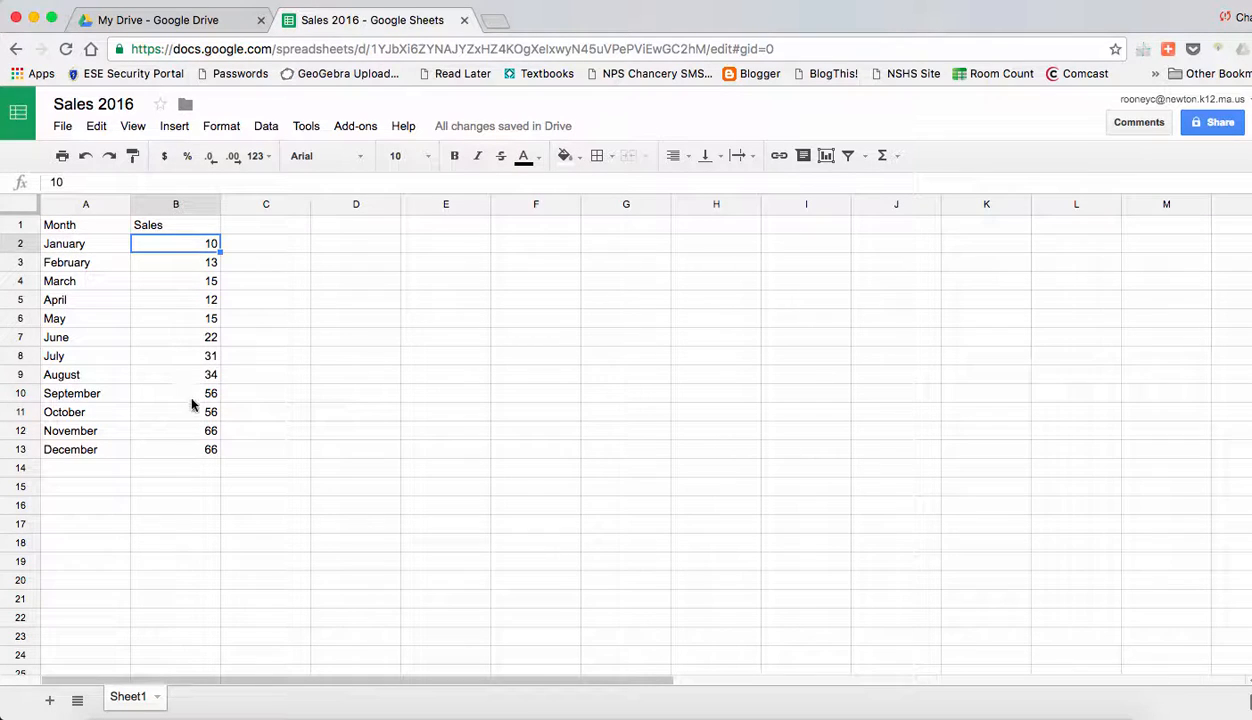
left_click(71, 469)
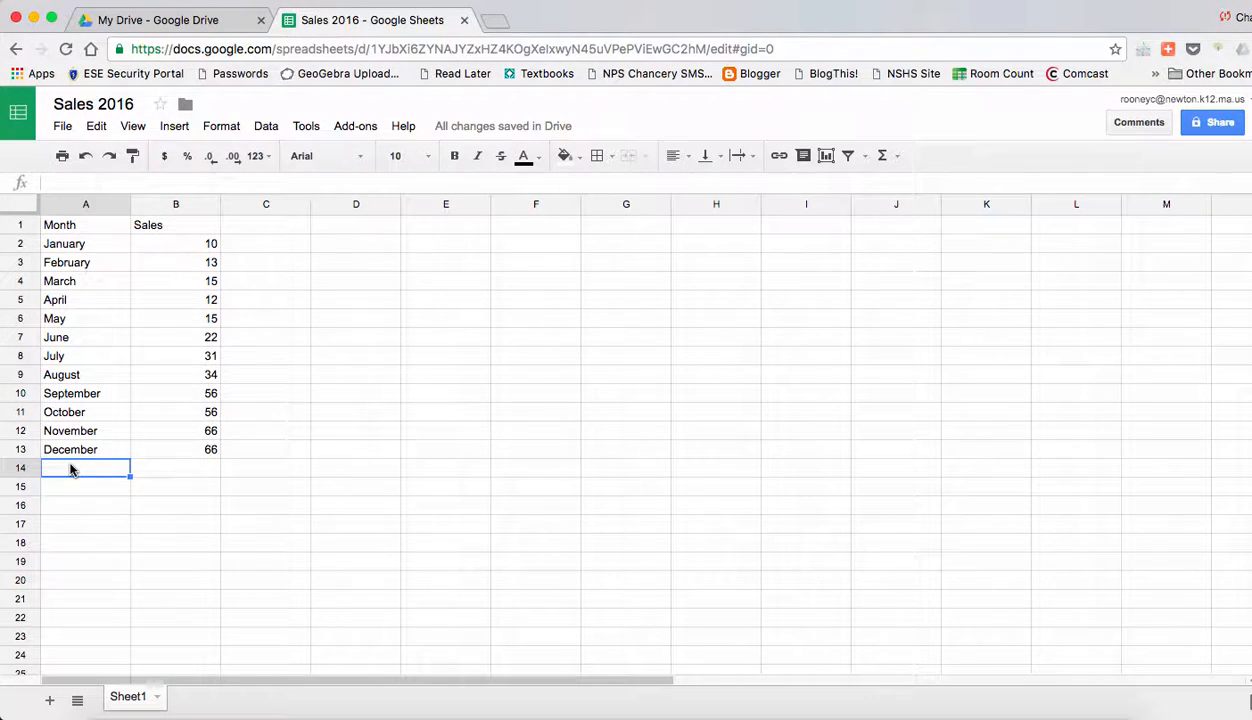
type("Total")
- Add up the January to May sales in cell B14 with the formula =B2+B3+B4+B5+B6
left_click(185, 471)
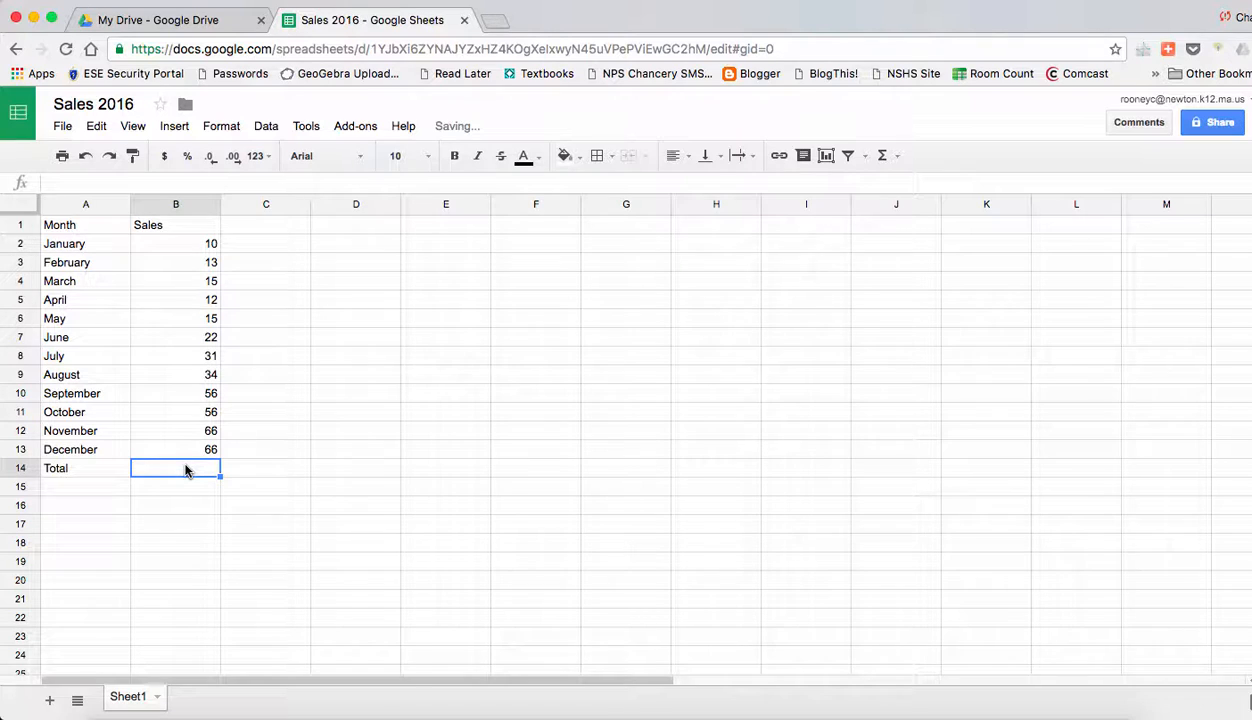
type("=")
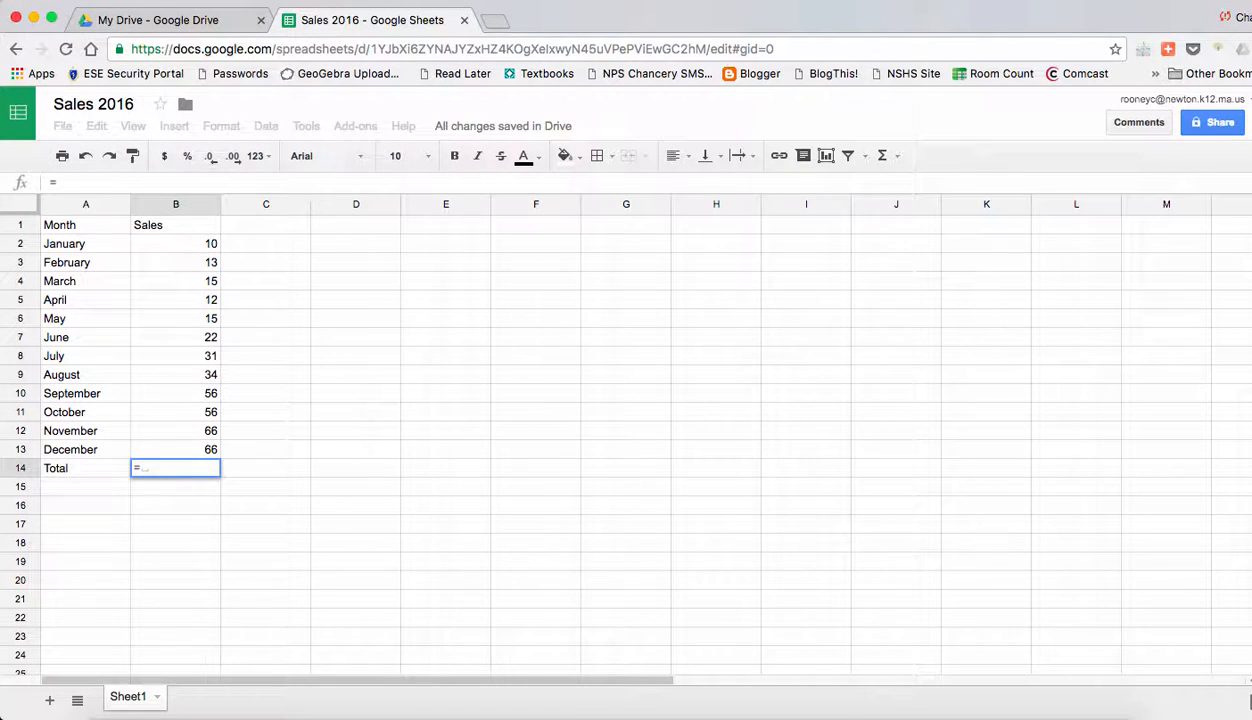
type("B2+B")
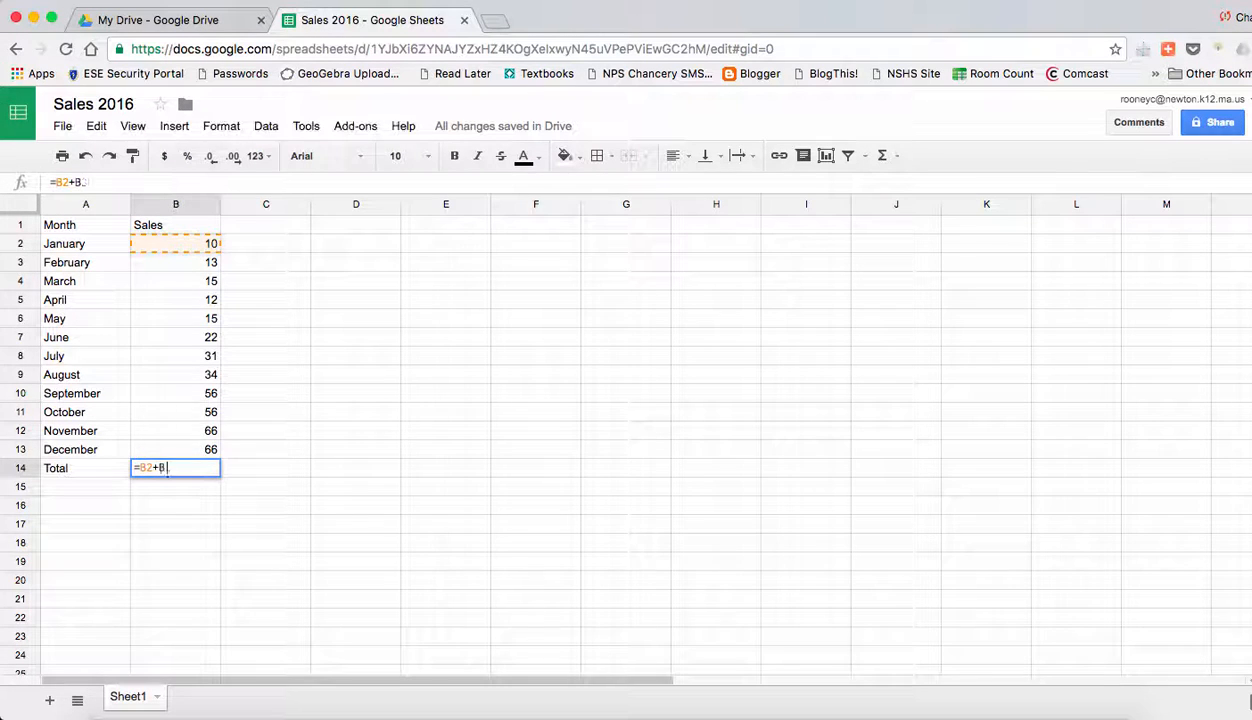
type("3")
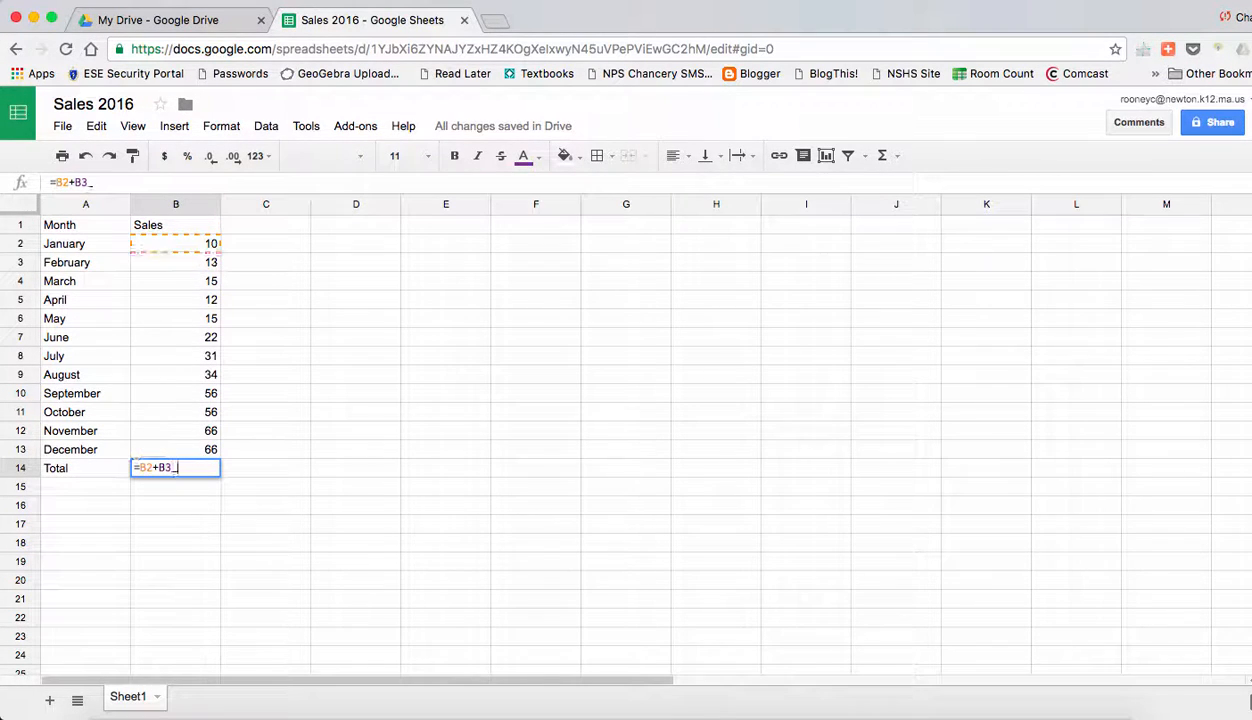
type("+")
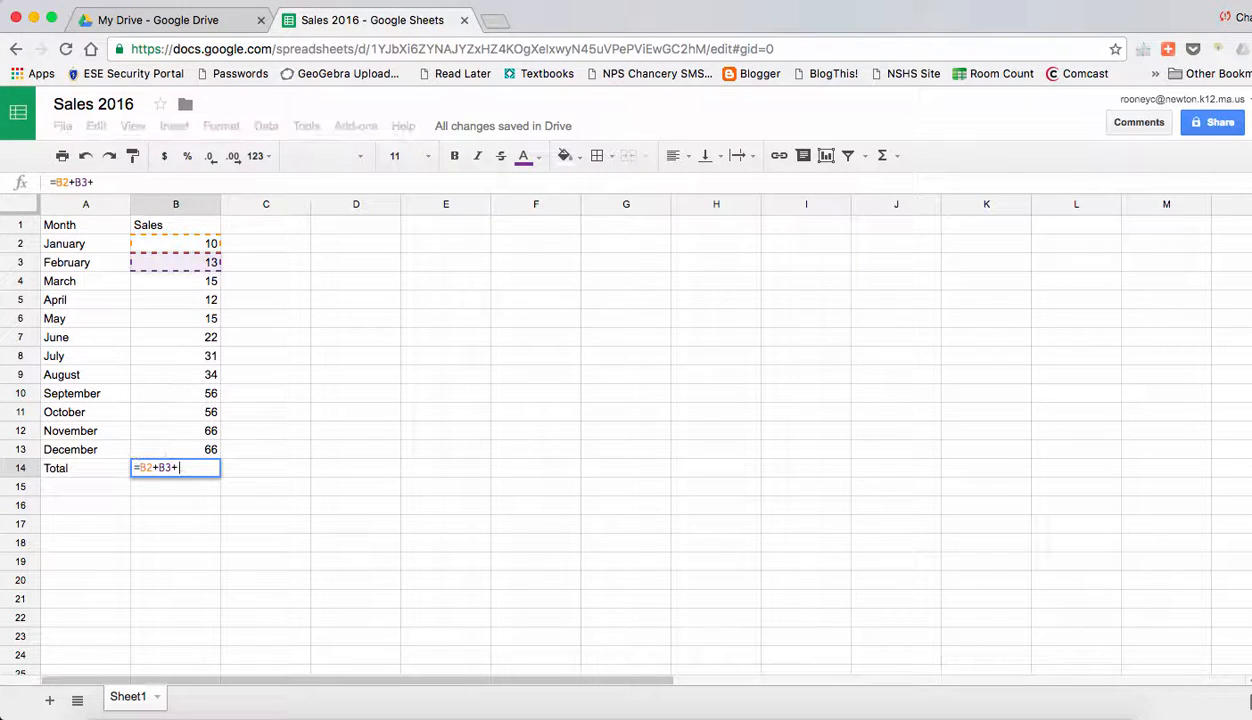
type("B4+B")
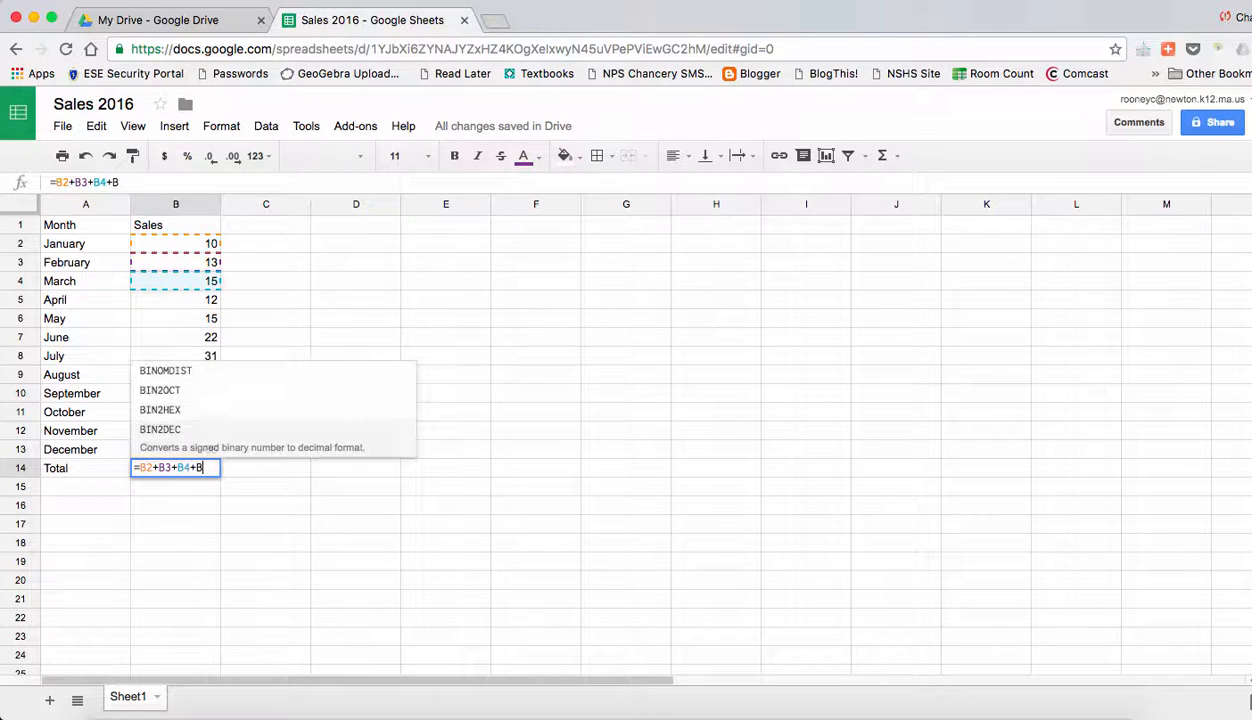
type("5+B6")
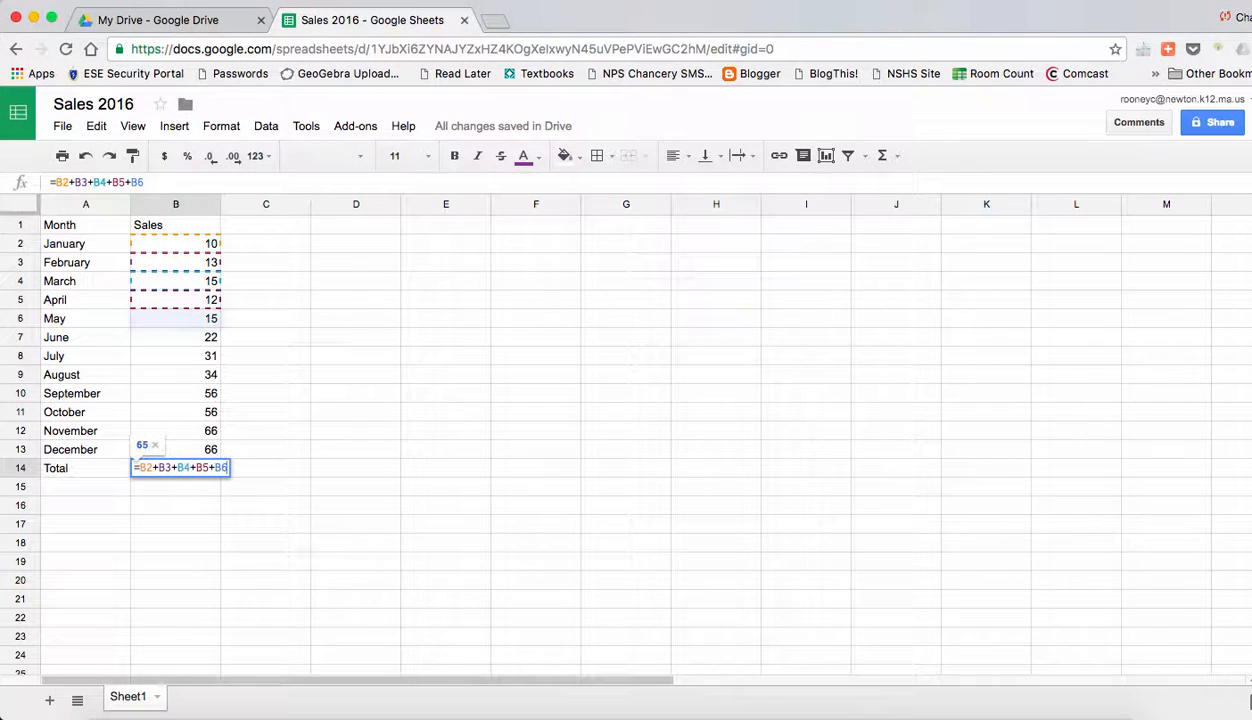
type("_")
type("7")
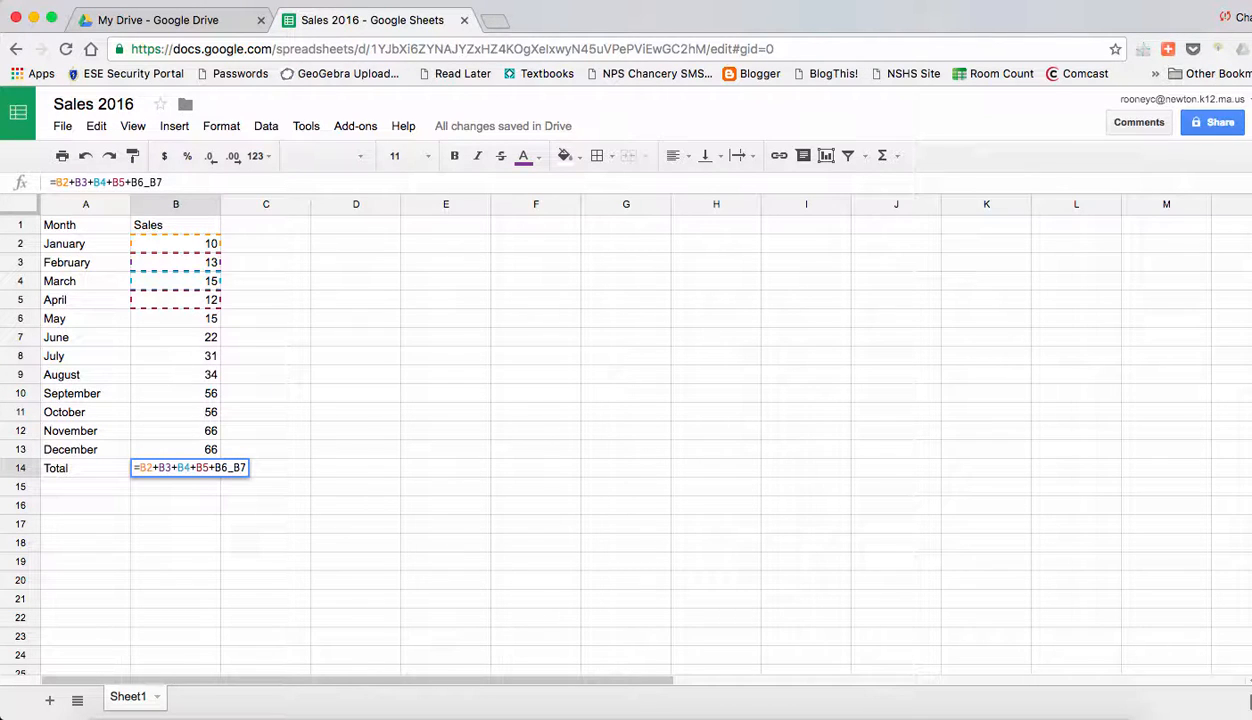
key("BackSpace")
key("BackSpace")
key("BackSpace")
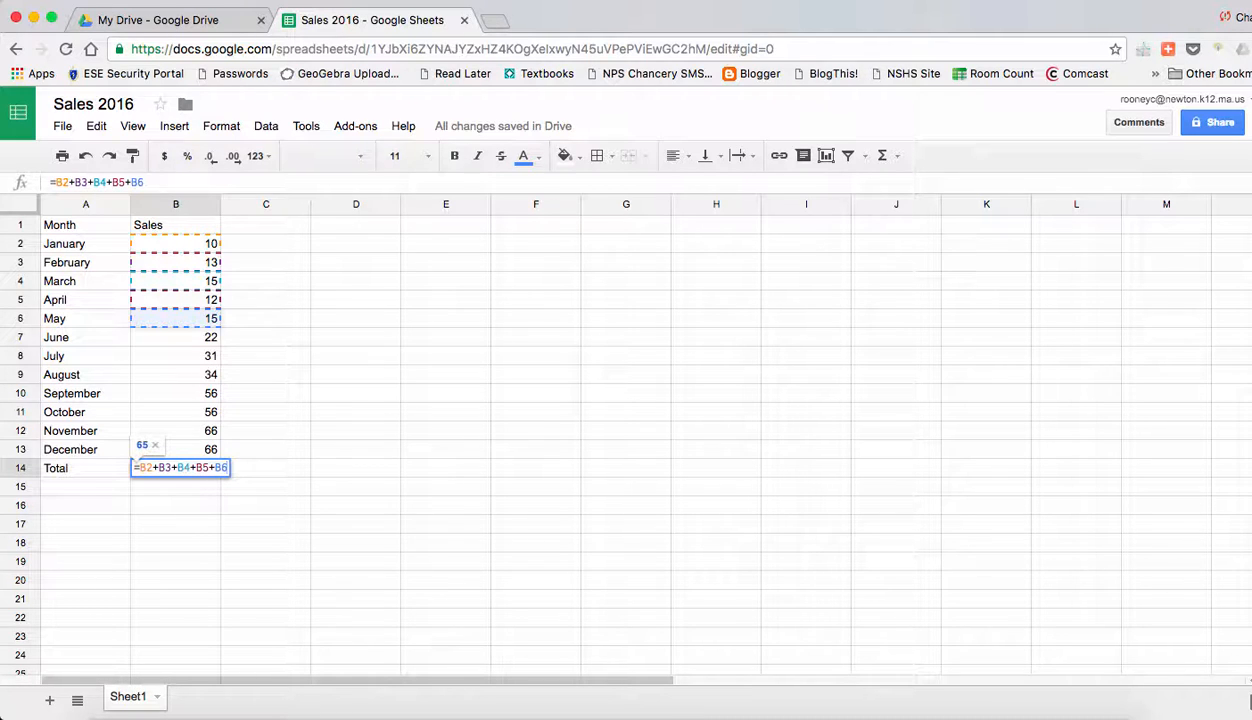
key("Return")
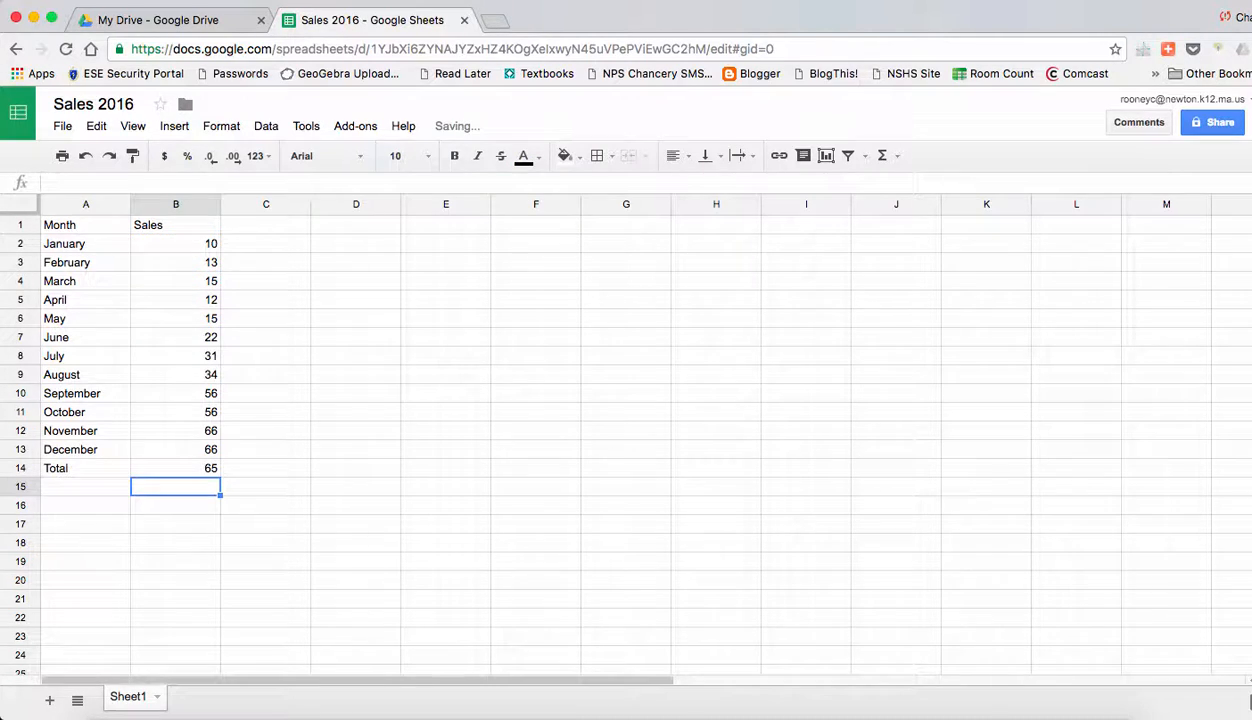
- Replace the addition formula in cell B14 with =sum(B2:B13) to total all twelve months
left_click(173, 467)
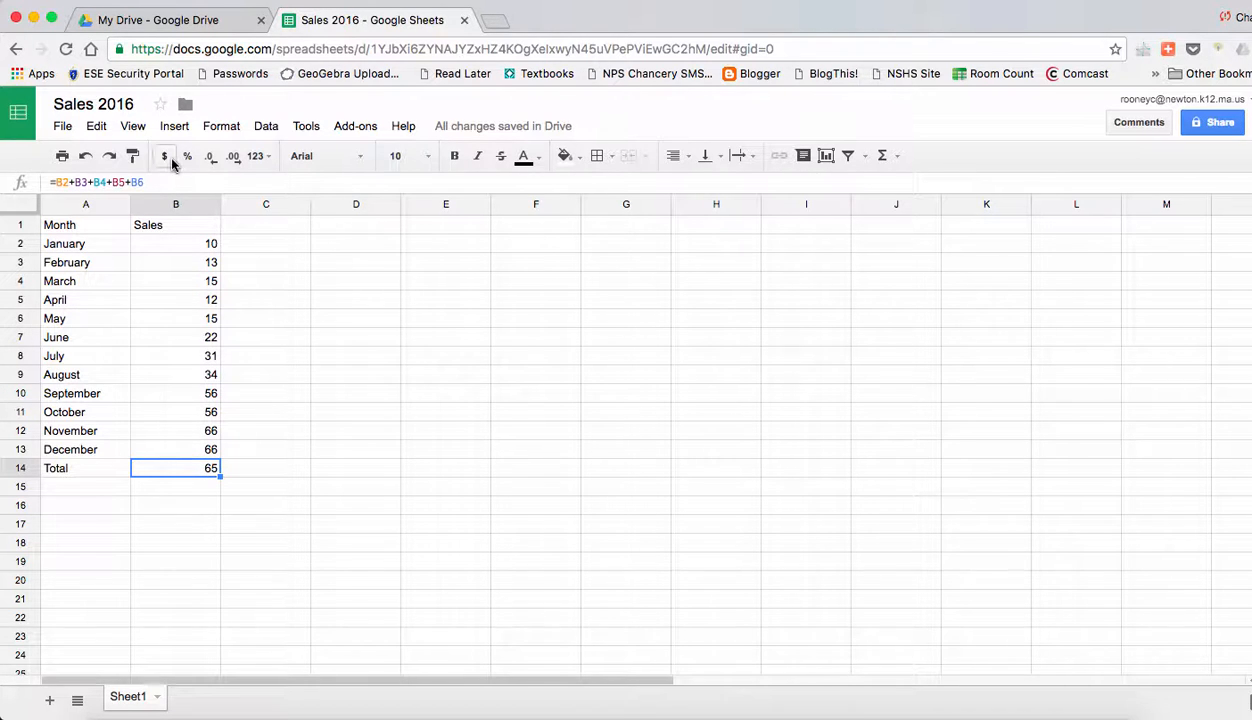
left_click_drag(210, 184, 60, 183)
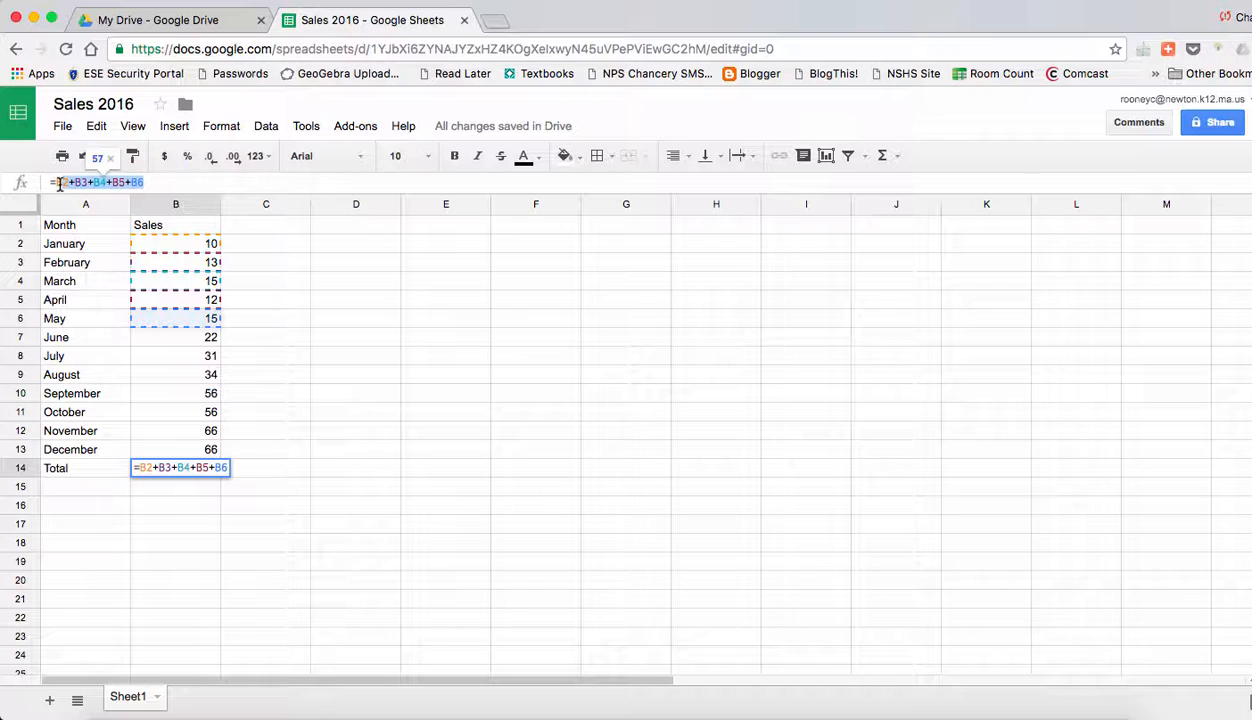
type("su")
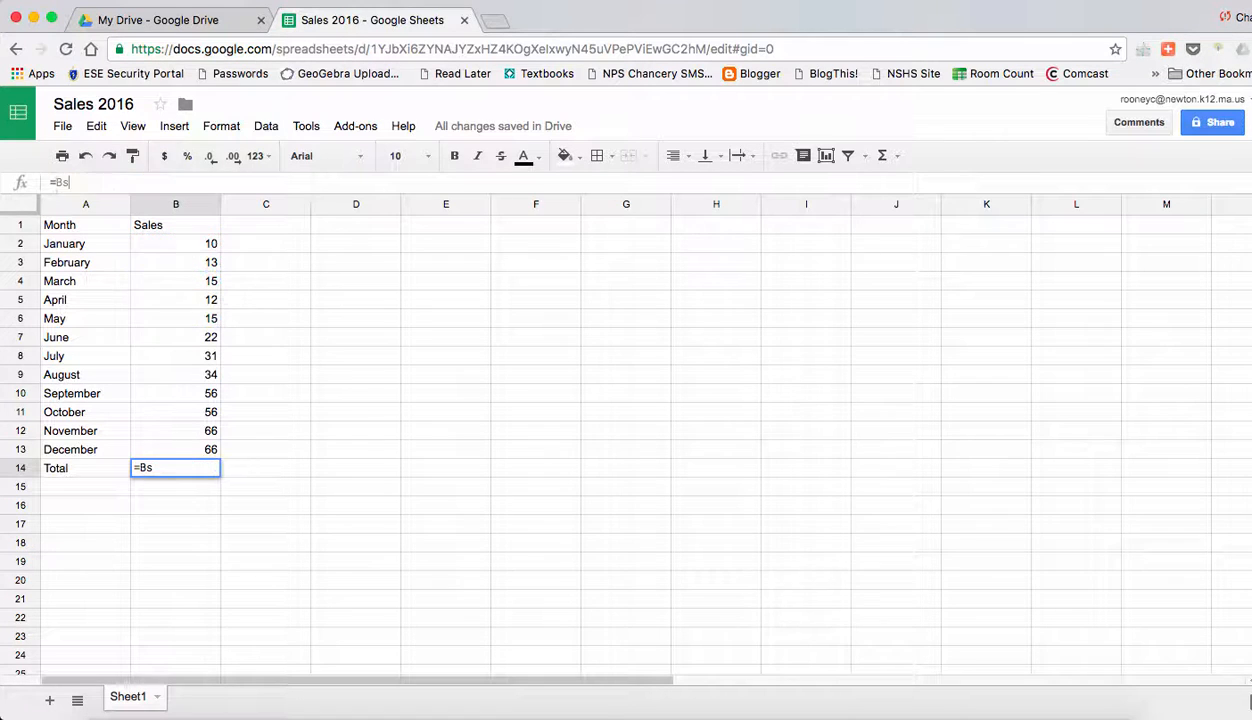
key("BackSpace")
key("BackSpace")
key("BackSpace")
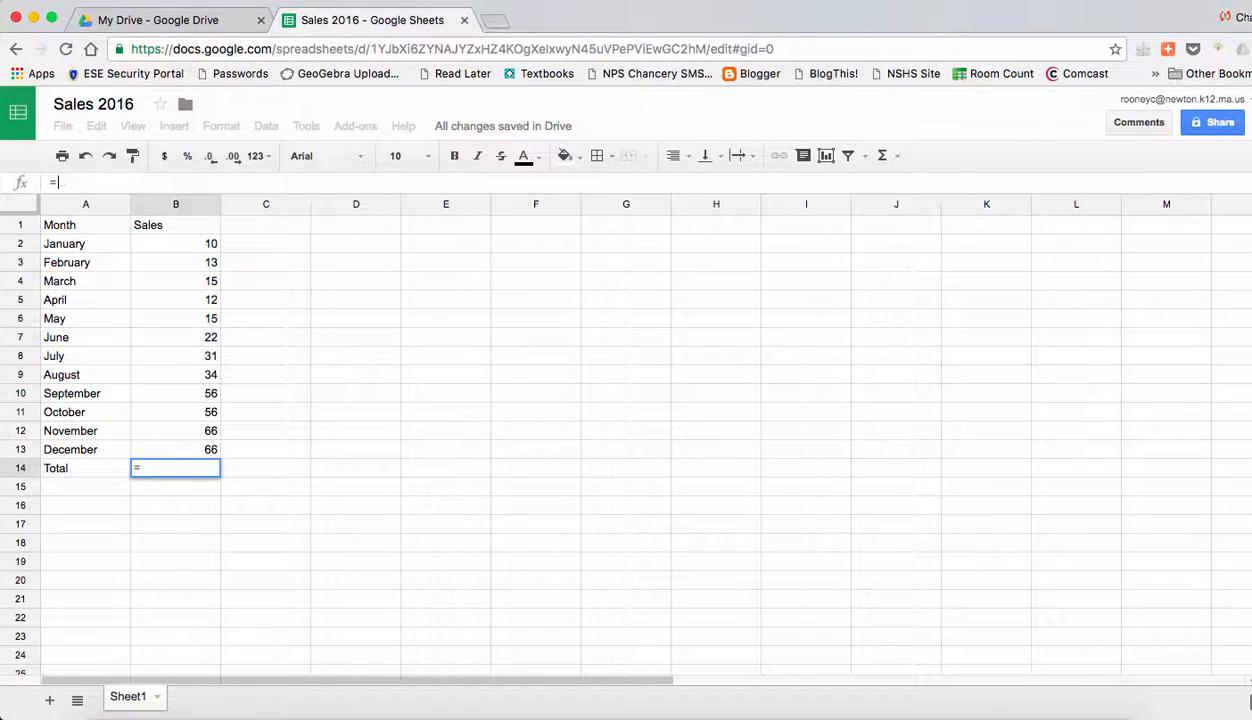
type("sum")
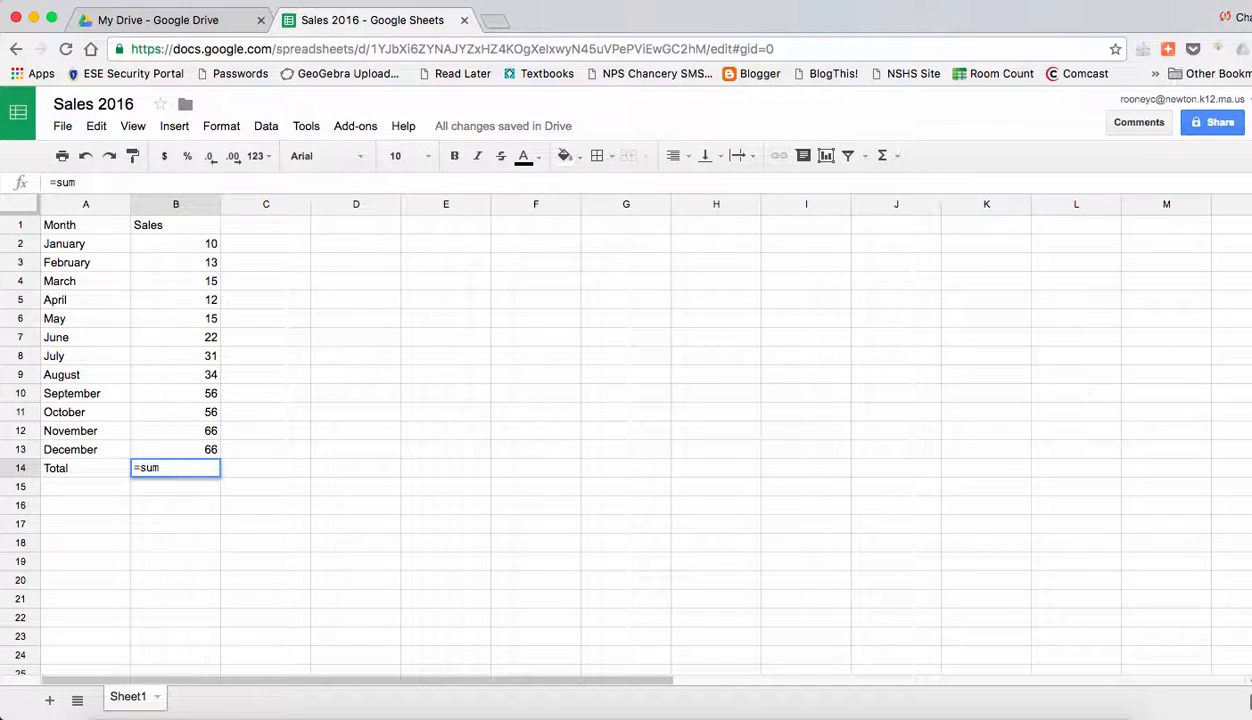
type("(")
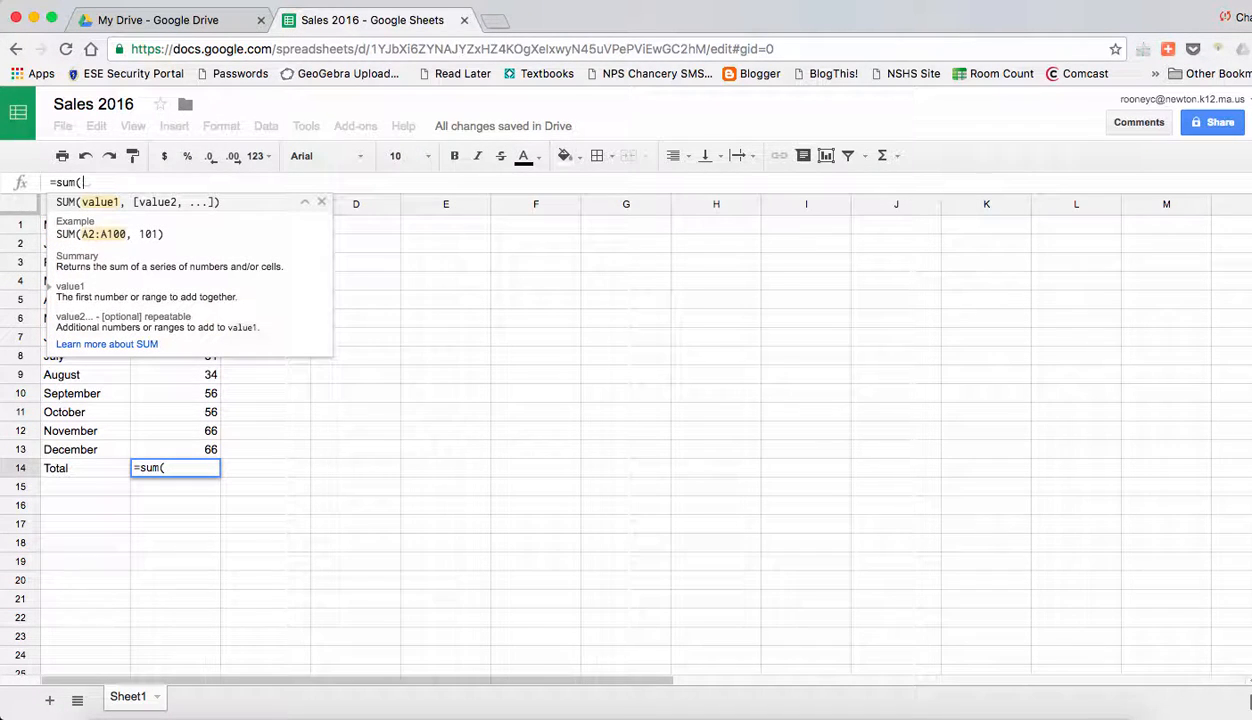
key("BackSpace")
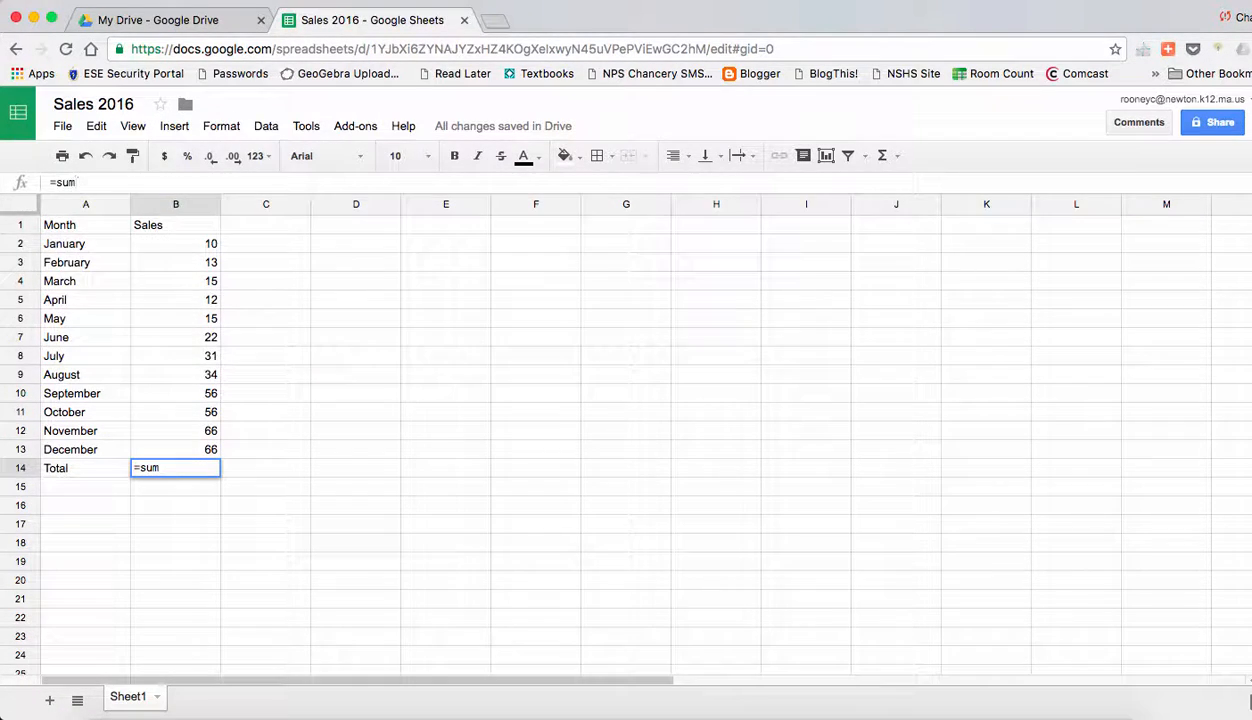
type("(")
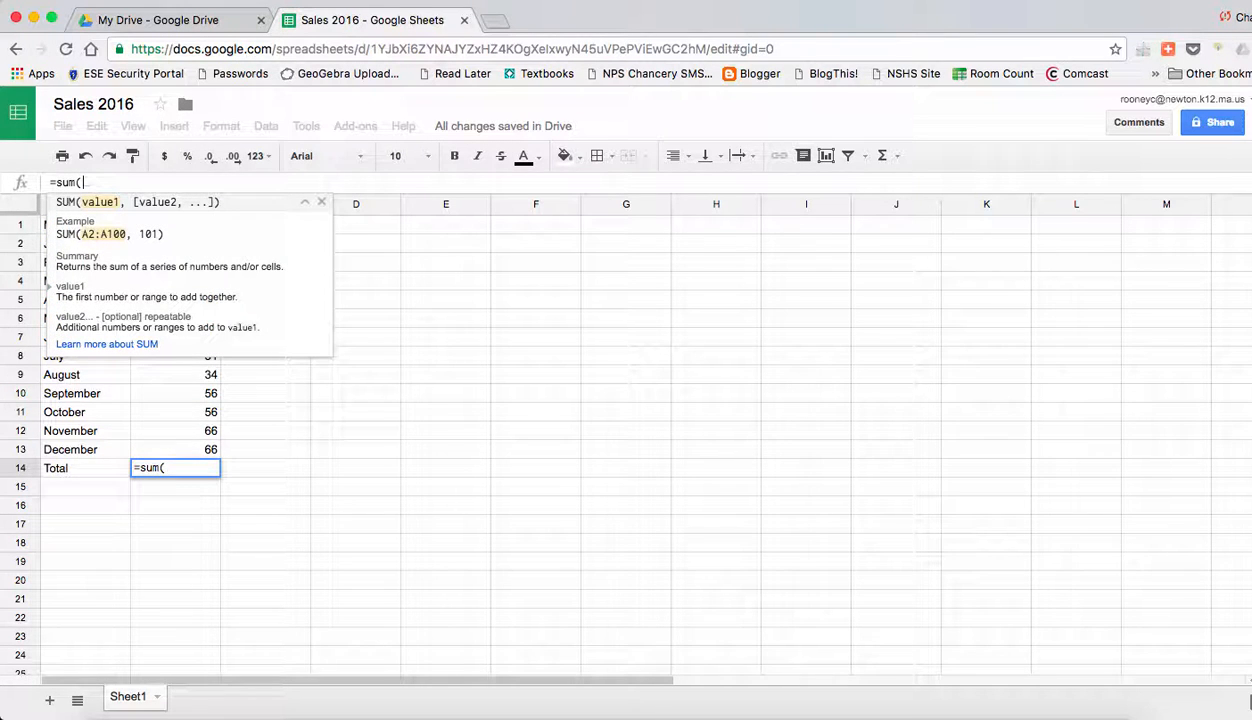
type("B2")
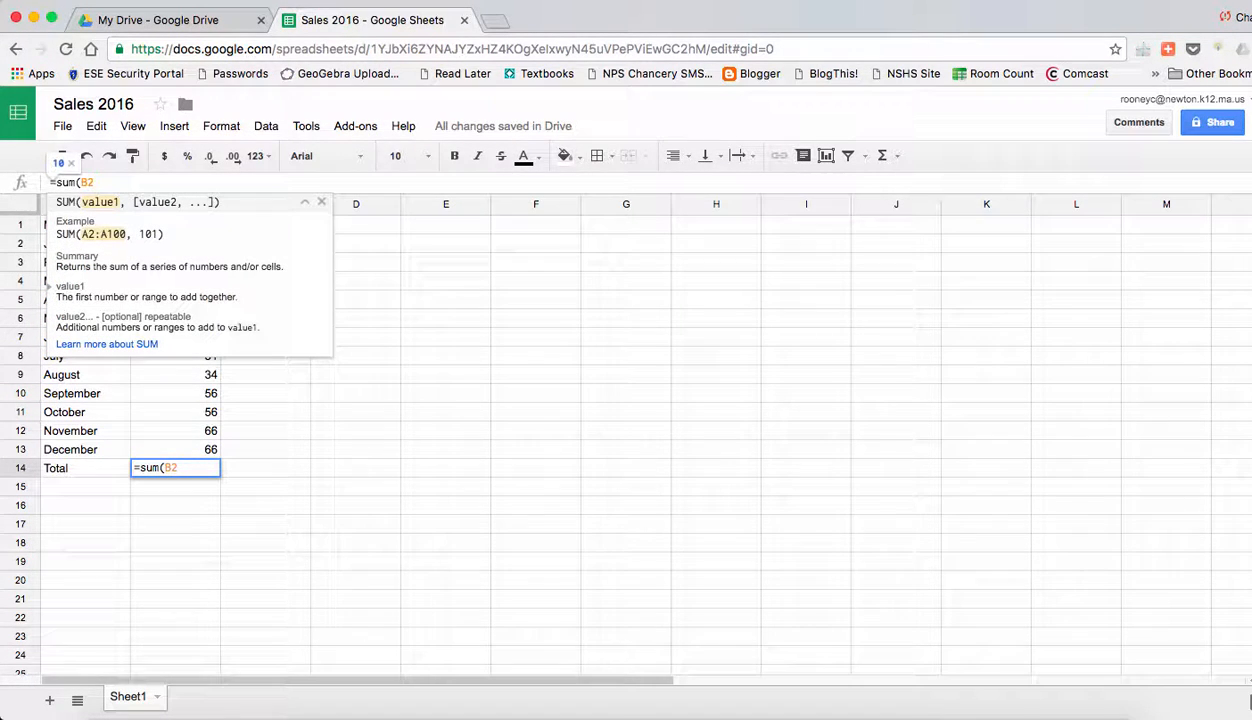
type(":")
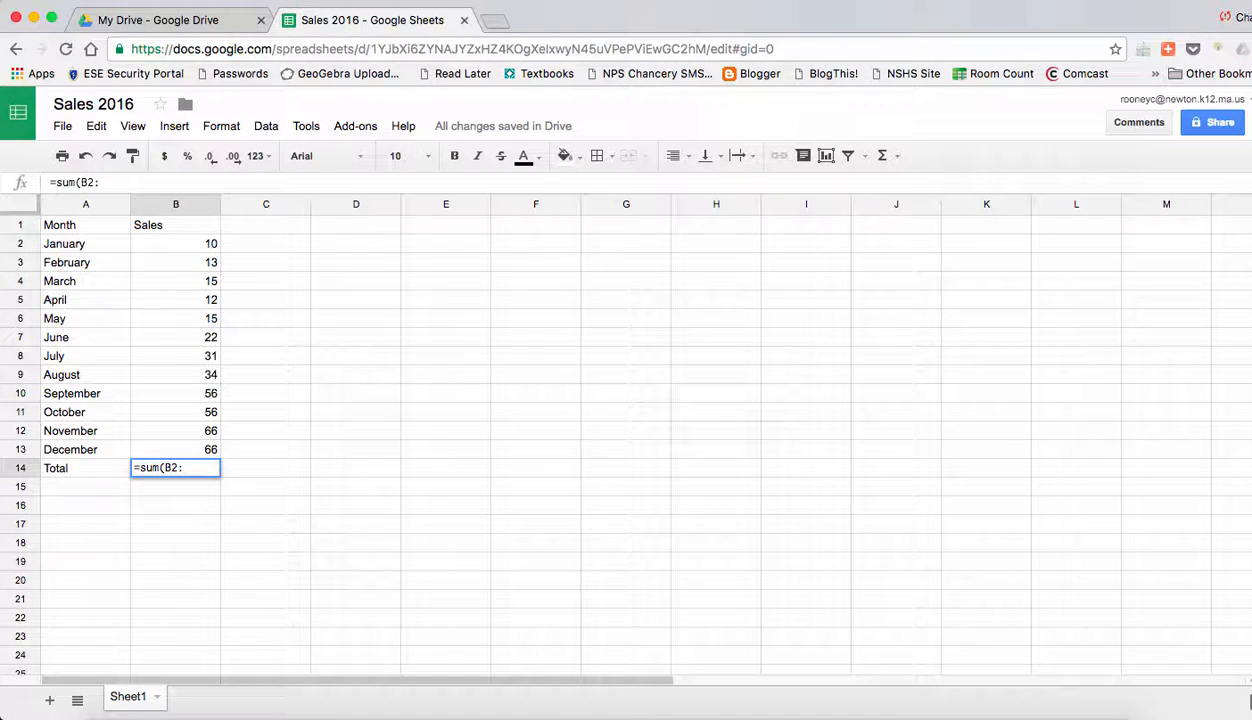
type("B1")
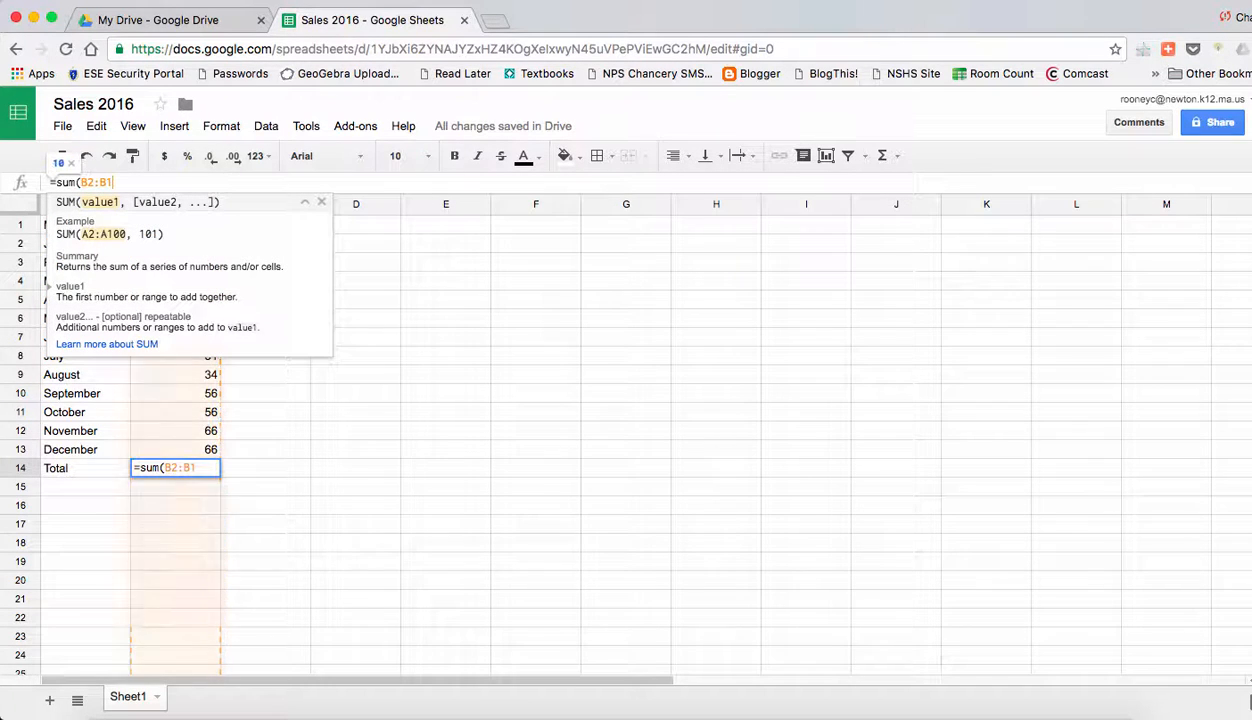
type("3")
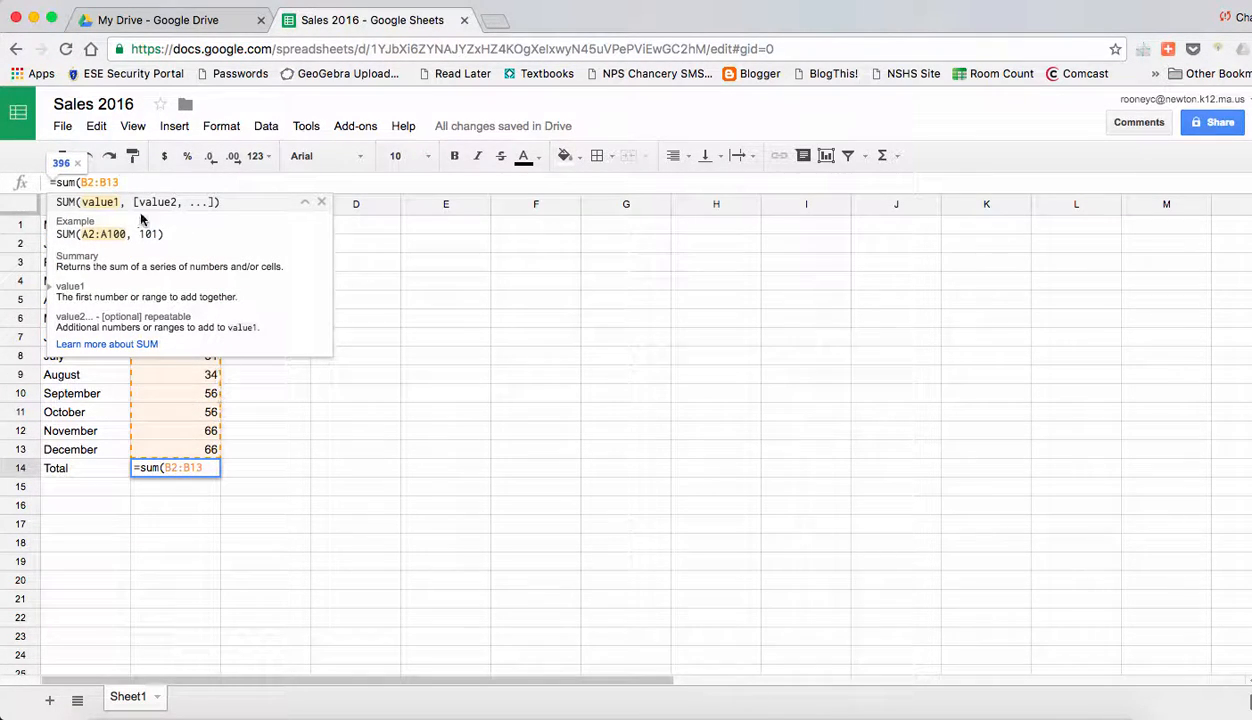
type(")")
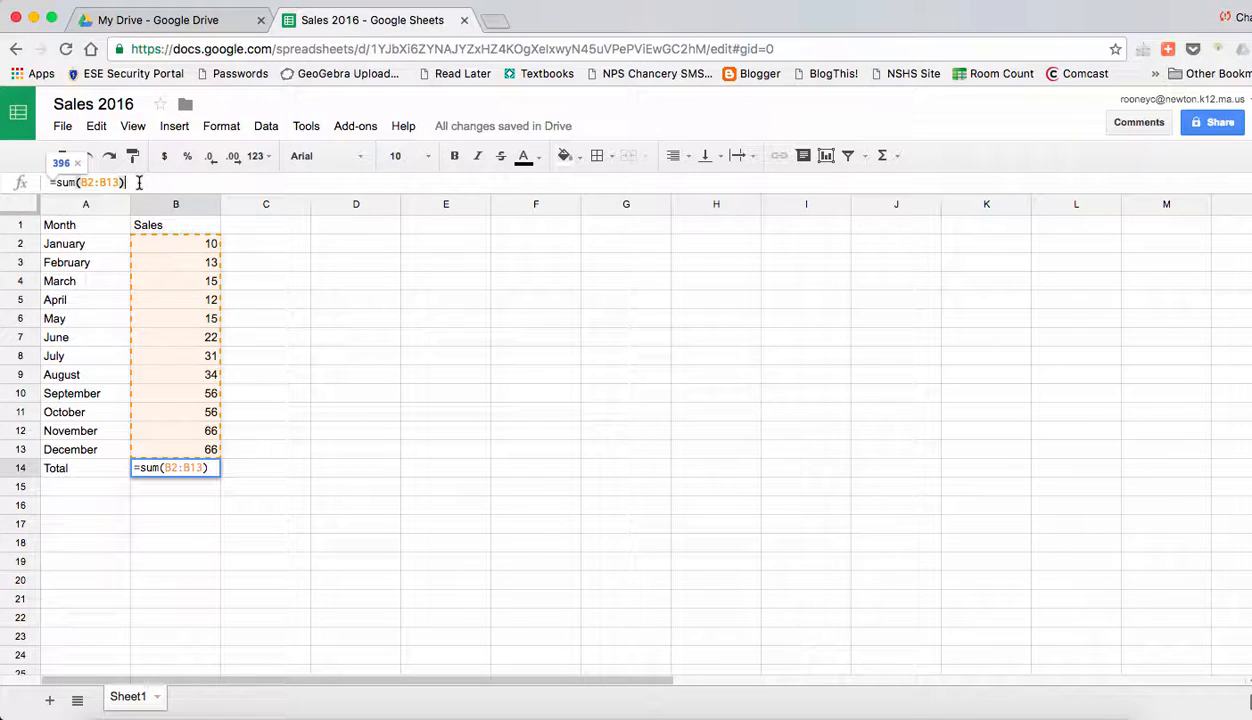
key("Return")
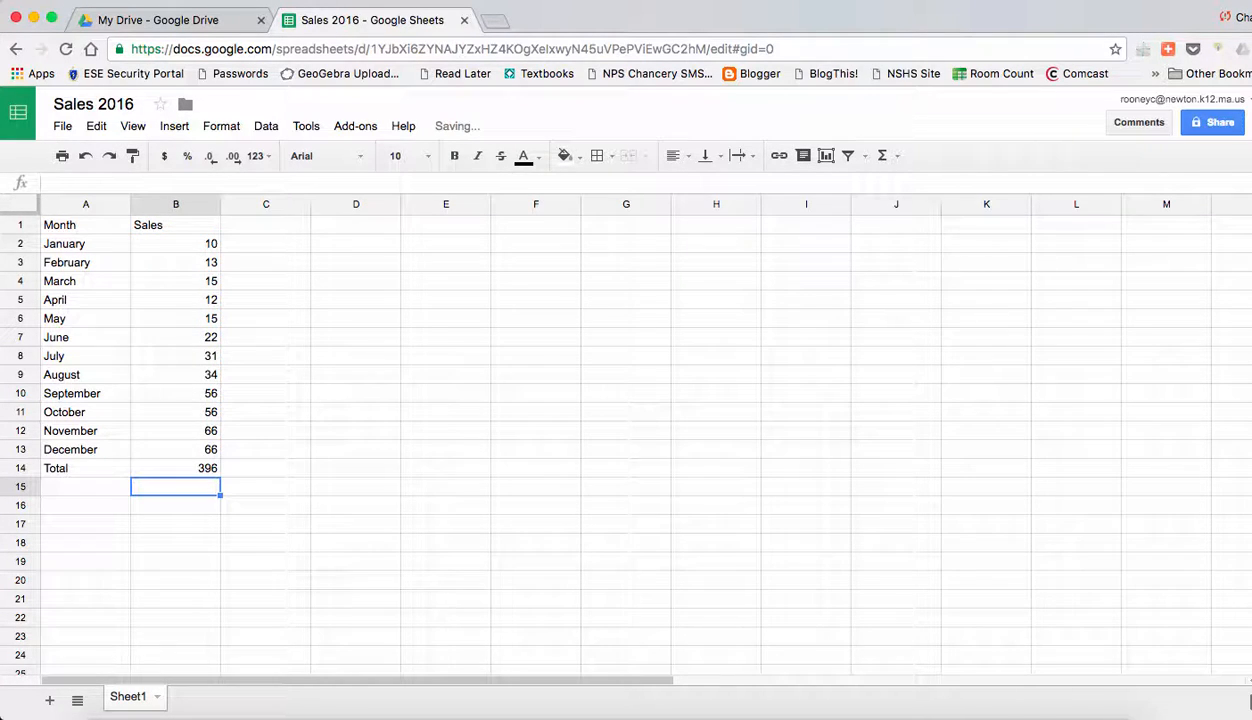
- Review the cell range in the Total formula and change the January sales in cell B2 to 15
left_click(183, 462)
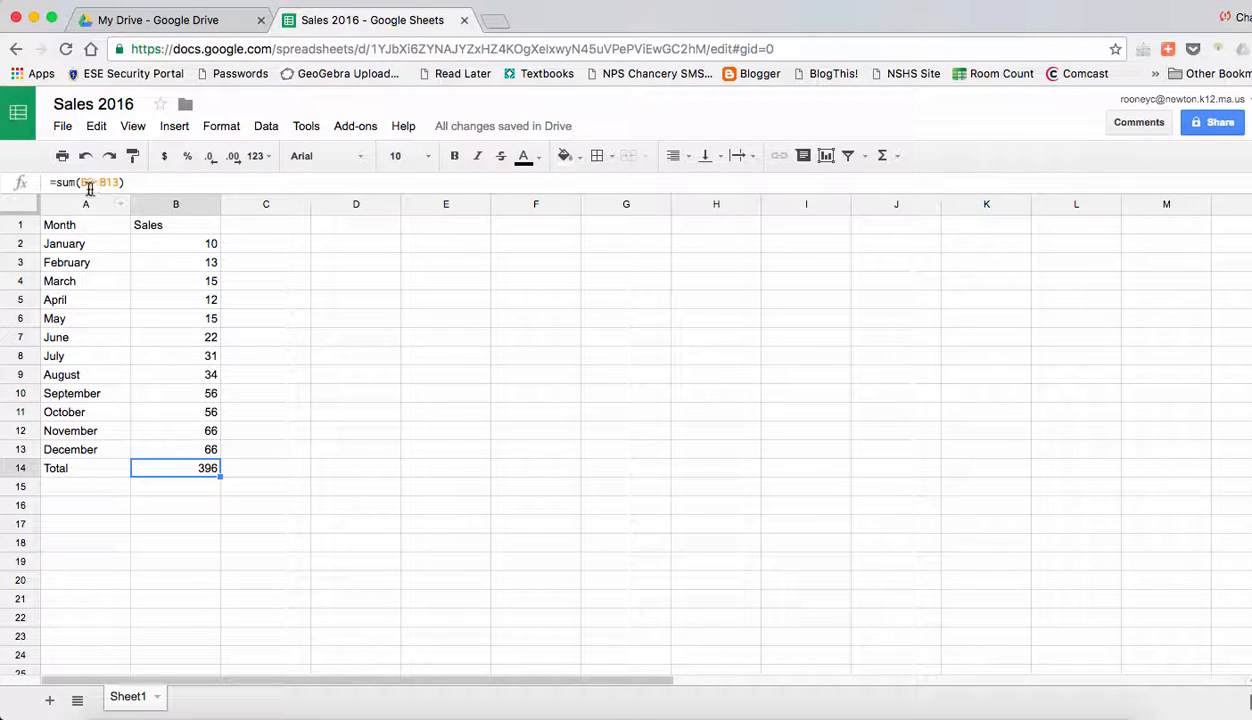
left_click_drag(84, 182, 123, 182)
key("Escape")
left_click(182, 247)
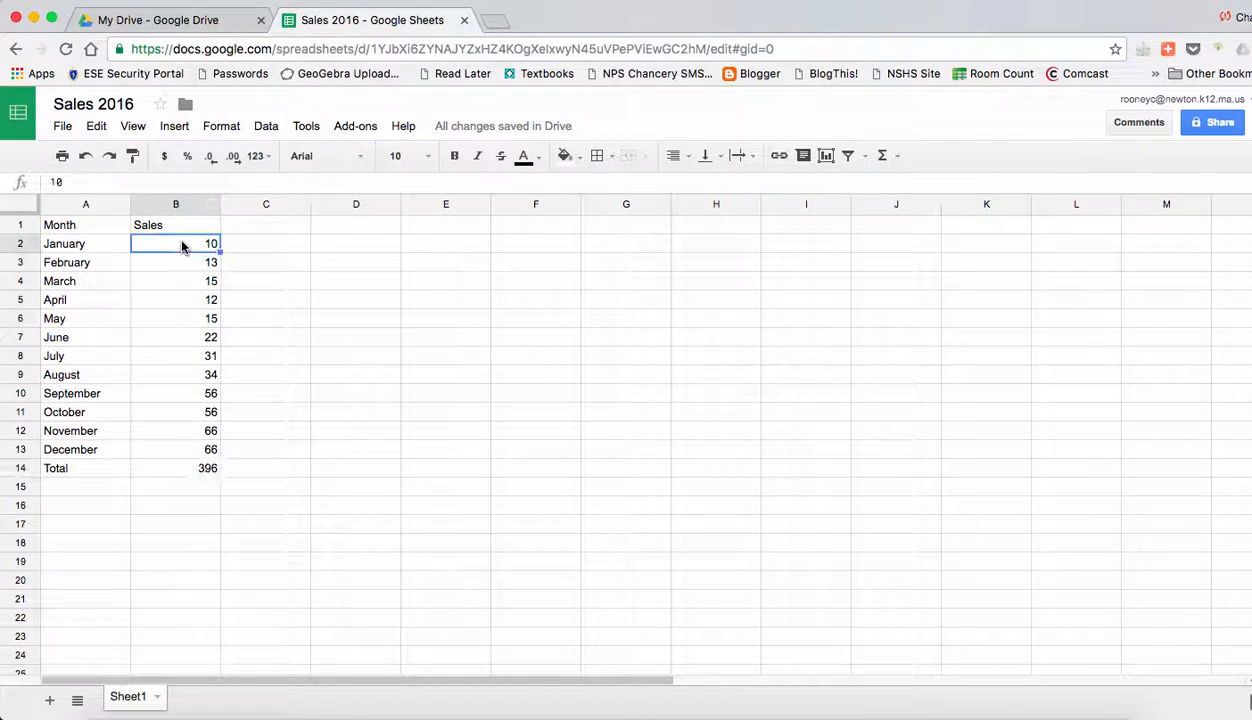
type("15")
key("Return")
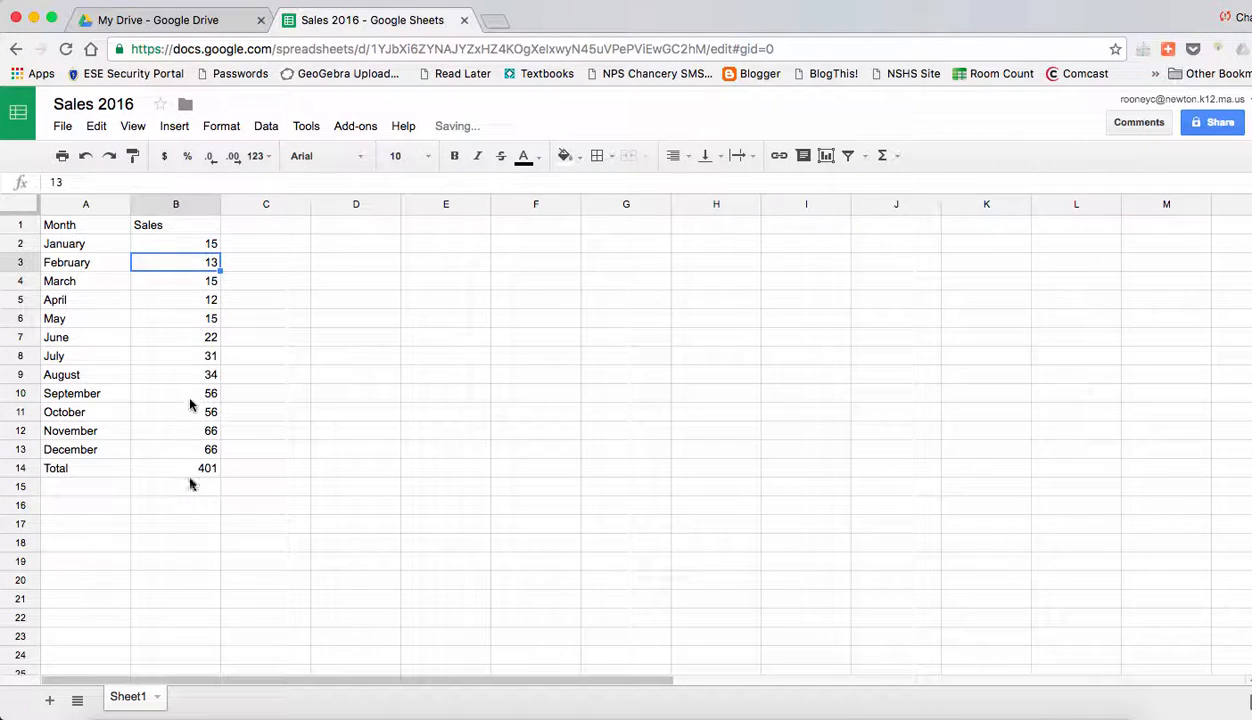